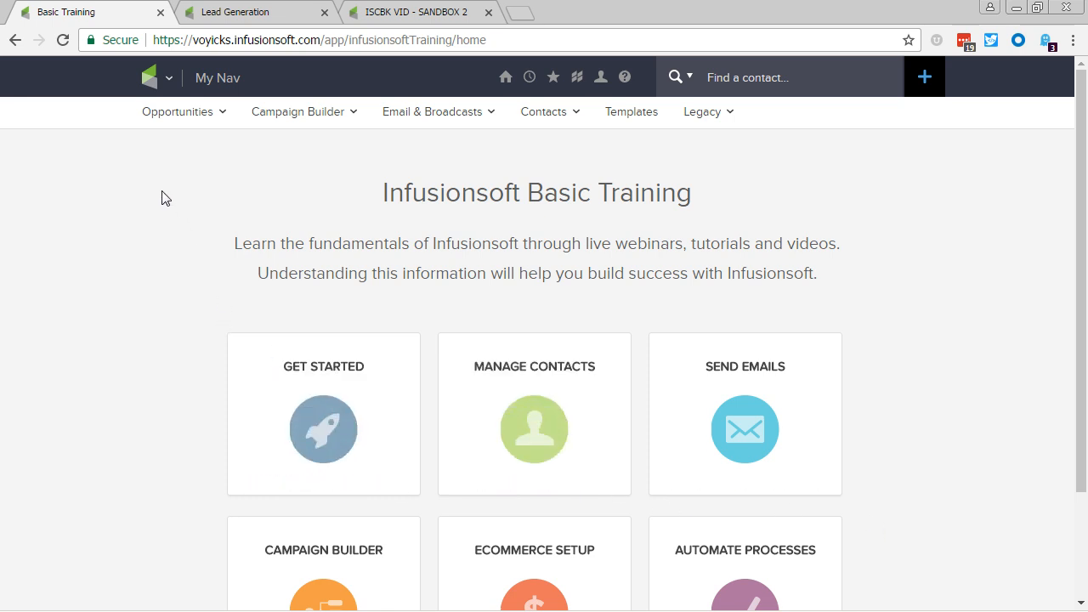
# Start a new lead source in Marketing's Lead Generation area and name it March '17 Herald Ad.
pyautogui.click(147, 83)
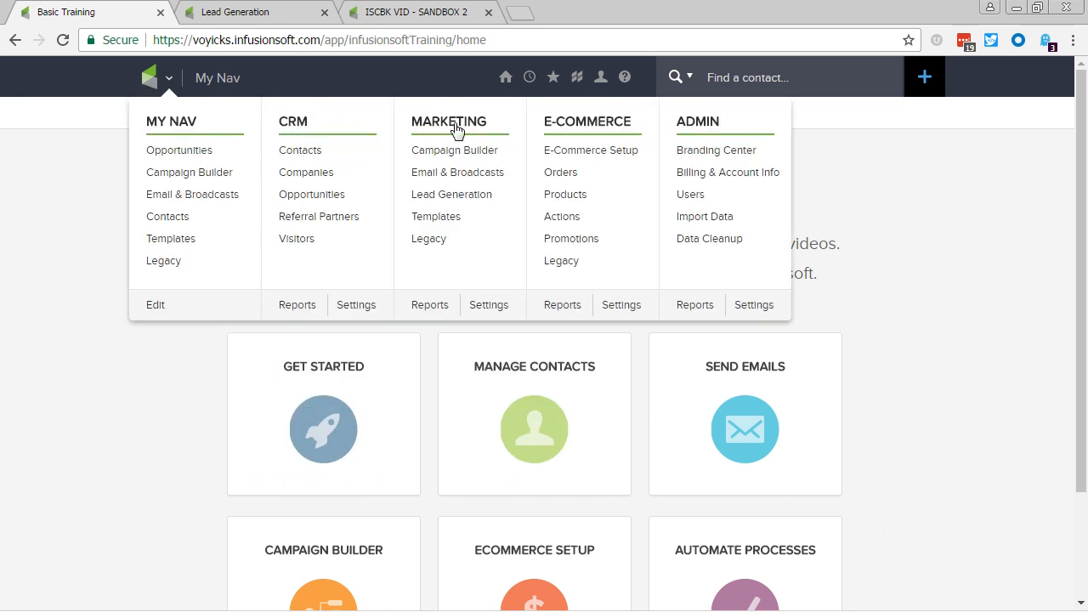
pyautogui.click(488, 201)
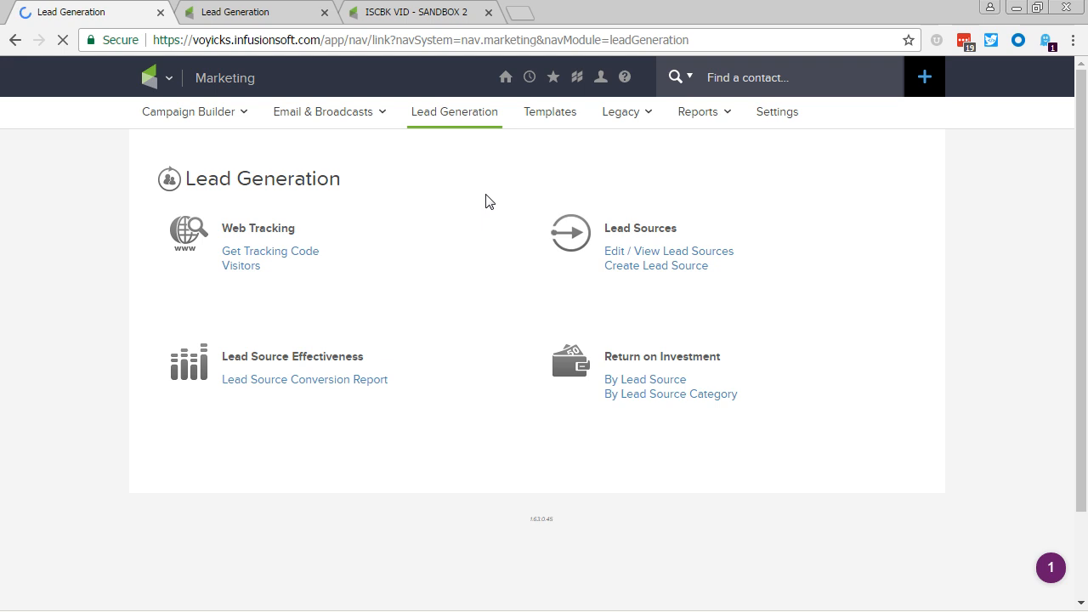
pyautogui.click(622, 271)
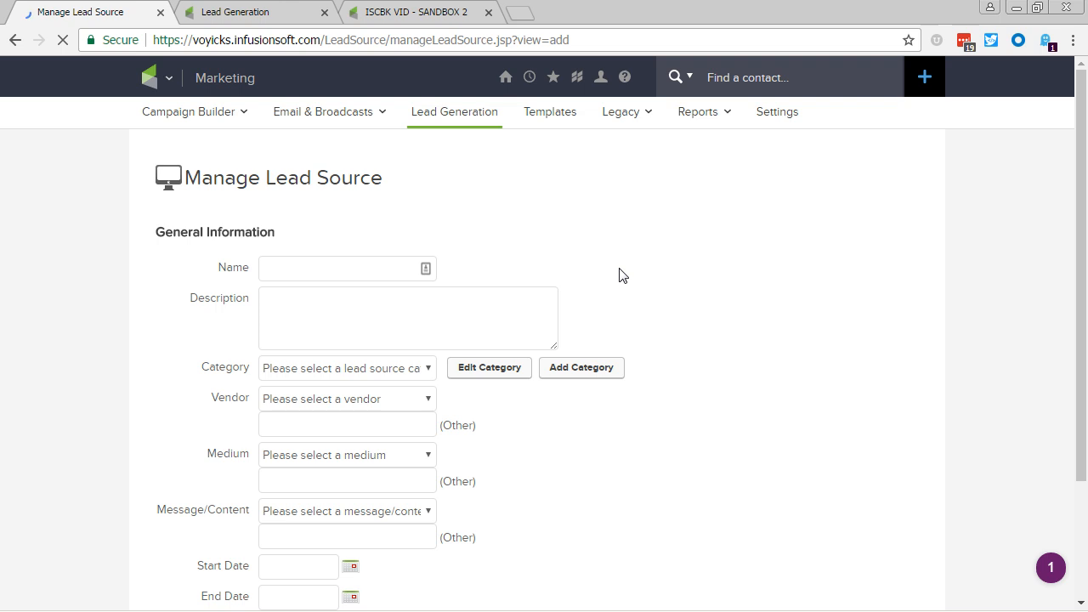
pyautogui.click(288, 271)
pyautogui.write('Mar')
pyautogui.write("ch '17 Her")
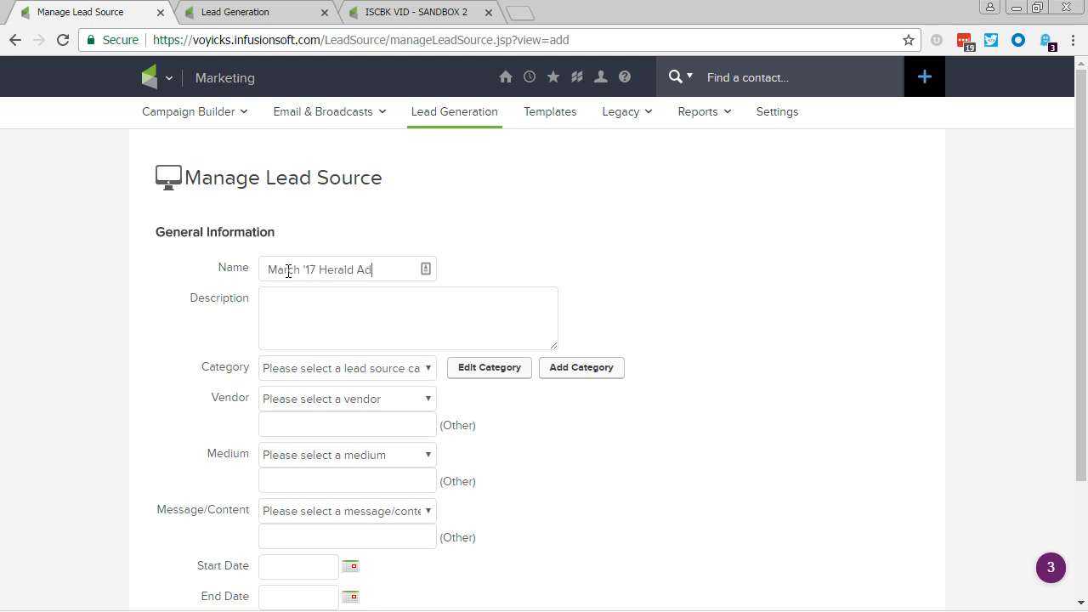
pyautogui.write('We bought an')
pyautogui.write(' ad in the l')
pyautogui.write('ocal Herald in March.')
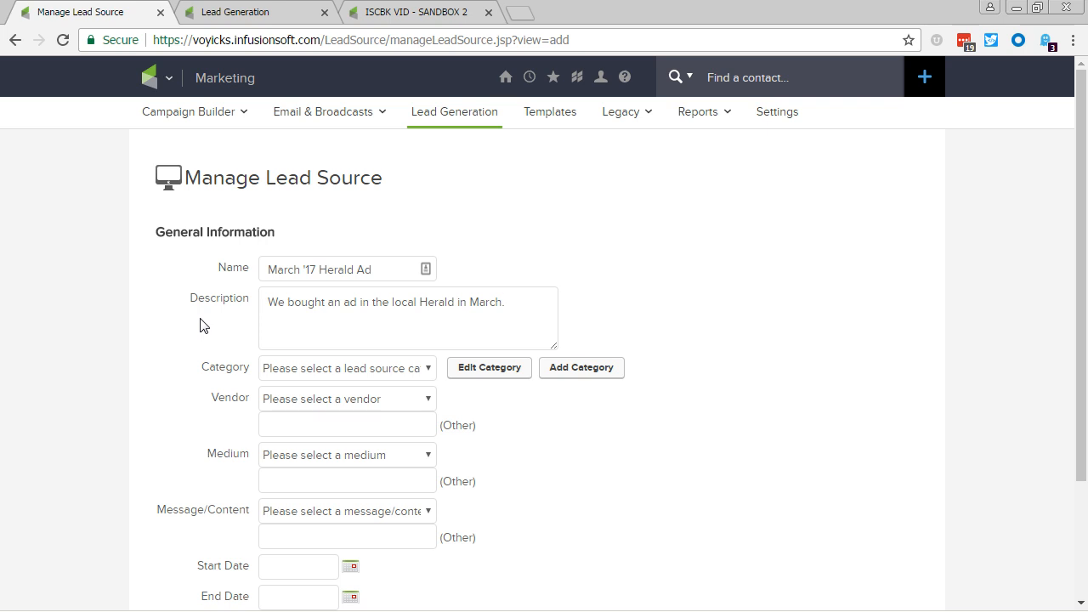
# Describe the lead source as "We bought an ad in the local Herald in March." and save it.
pyautogui.scroll(-3, 202, 331)
pyautogui.click(185, 521)
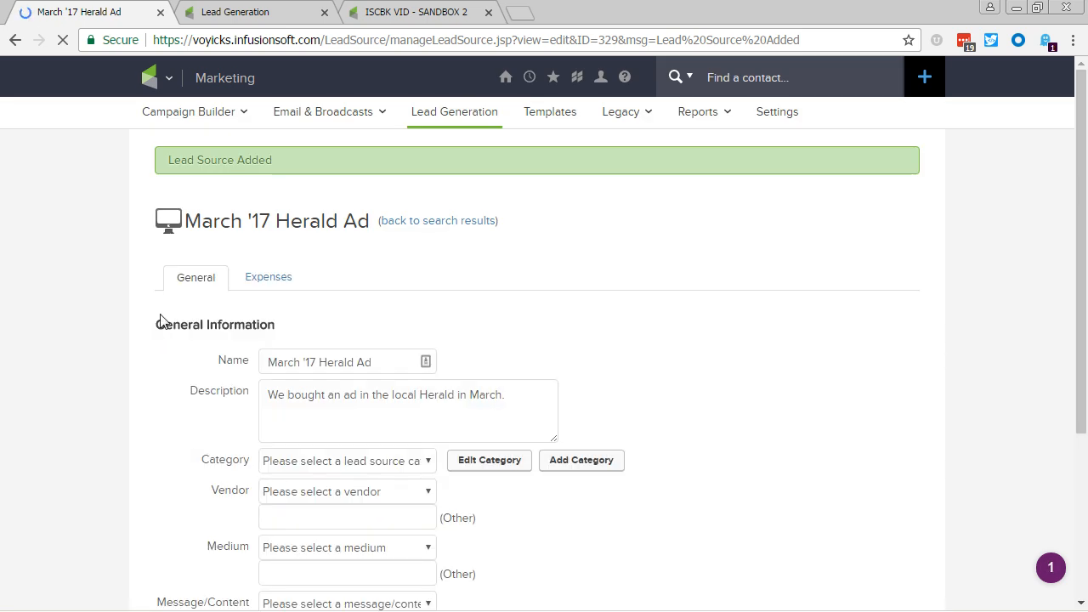
# Start adding a One Time Expense to the March '17 Herald Ad lead source, with date incurred 03-07-2017.
pyautogui.click(283, 278)
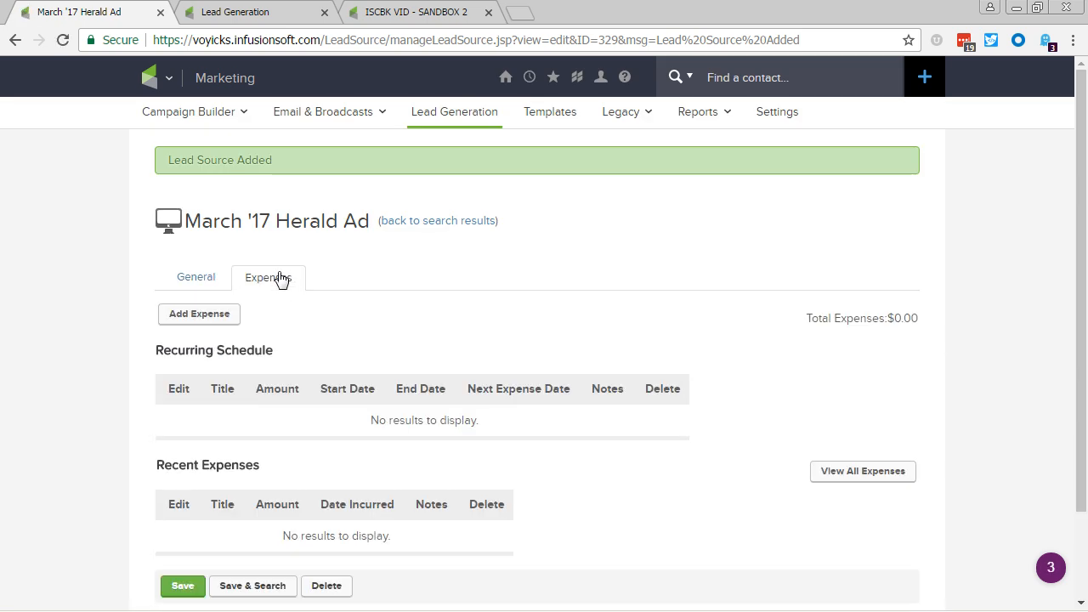
pyautogui.click(226, 315)
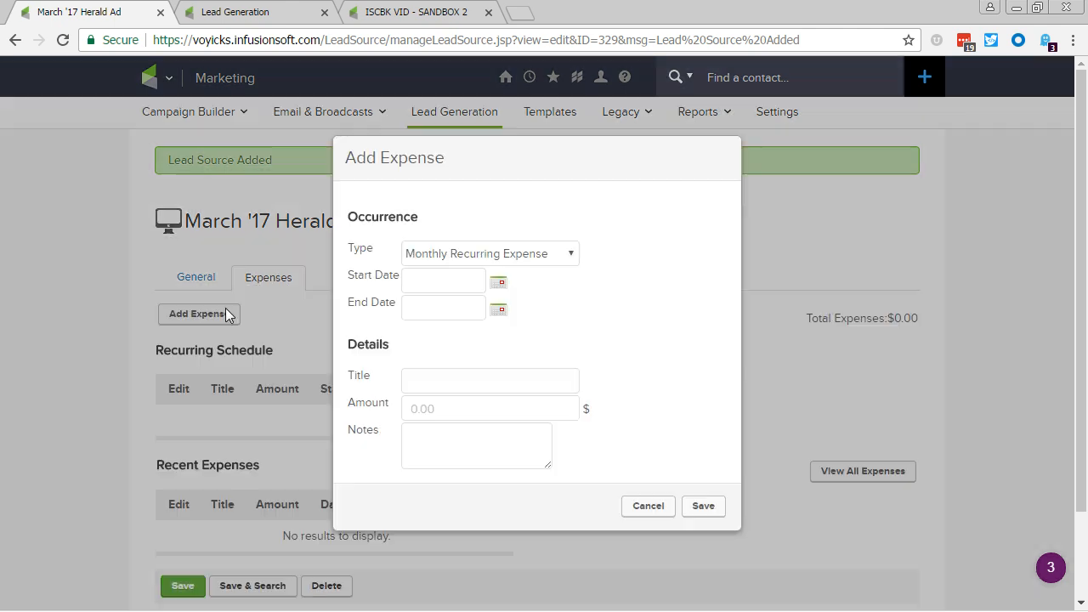
pyautogui.click(445, 253)
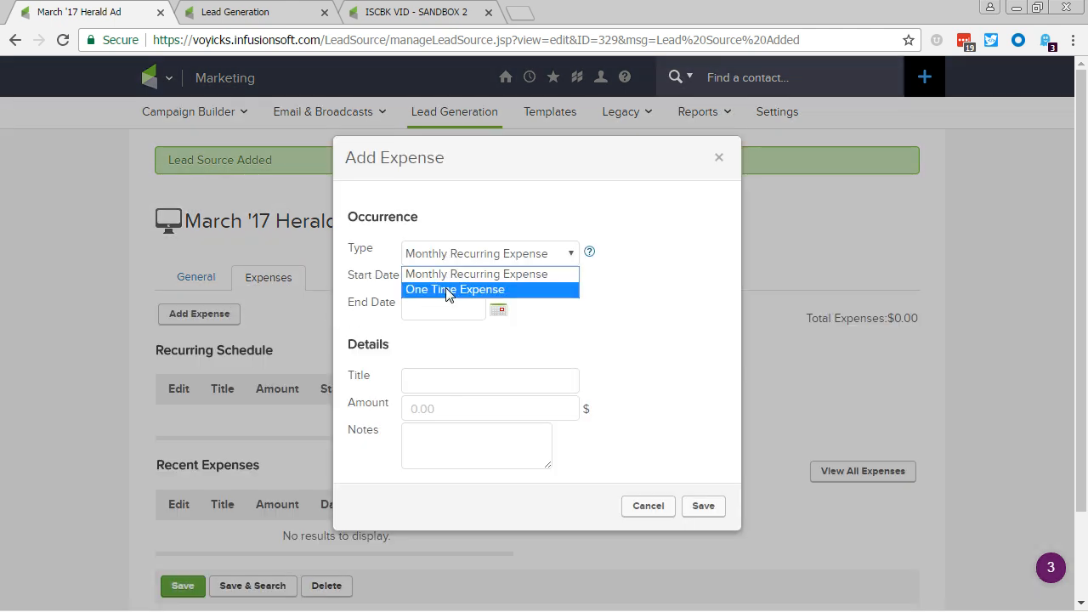
pyautogui.click(449, 286)
pyautogui.click(448, 299)
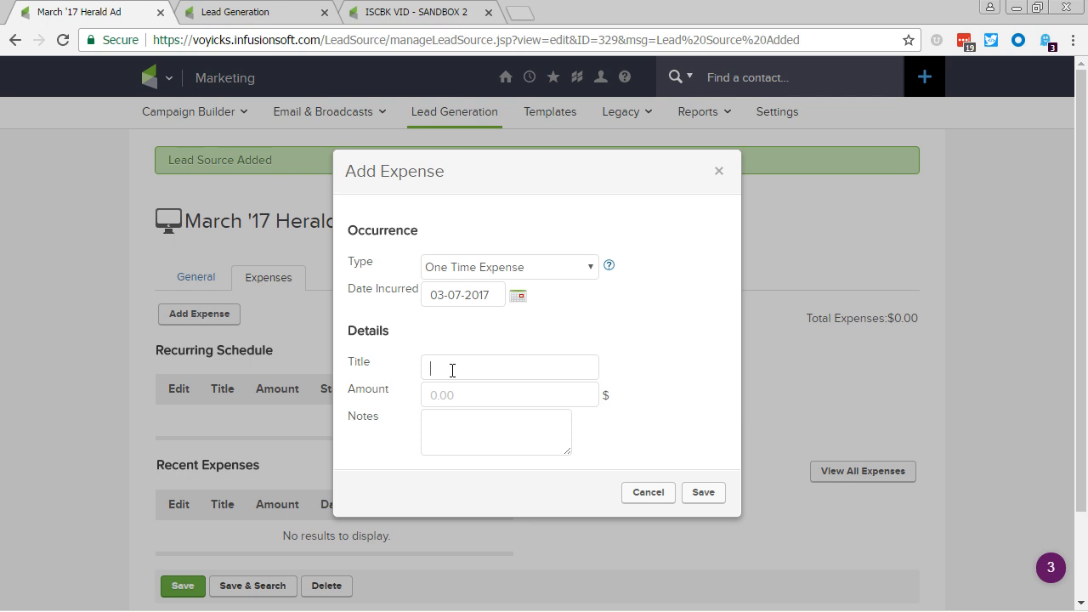
# Title the expense Herald Ad, set its amount to 250 with the note "Found in the Business section", and save it.
pyautogui.write('Her')
pyautogui.write('ald A')
pyautogui.write('250')
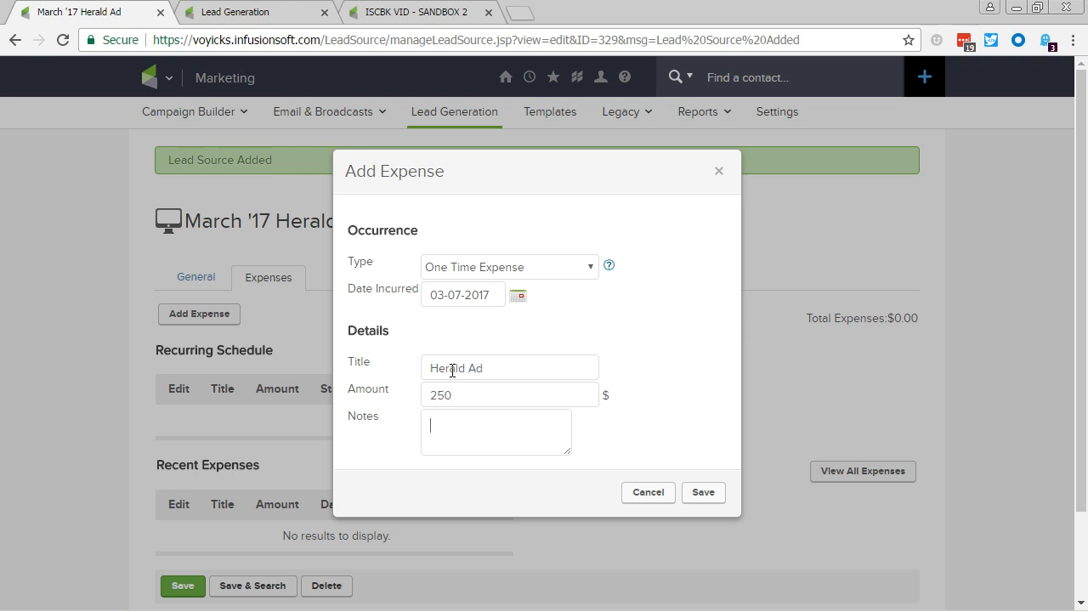
pyautogui.write('ound in the Business section')
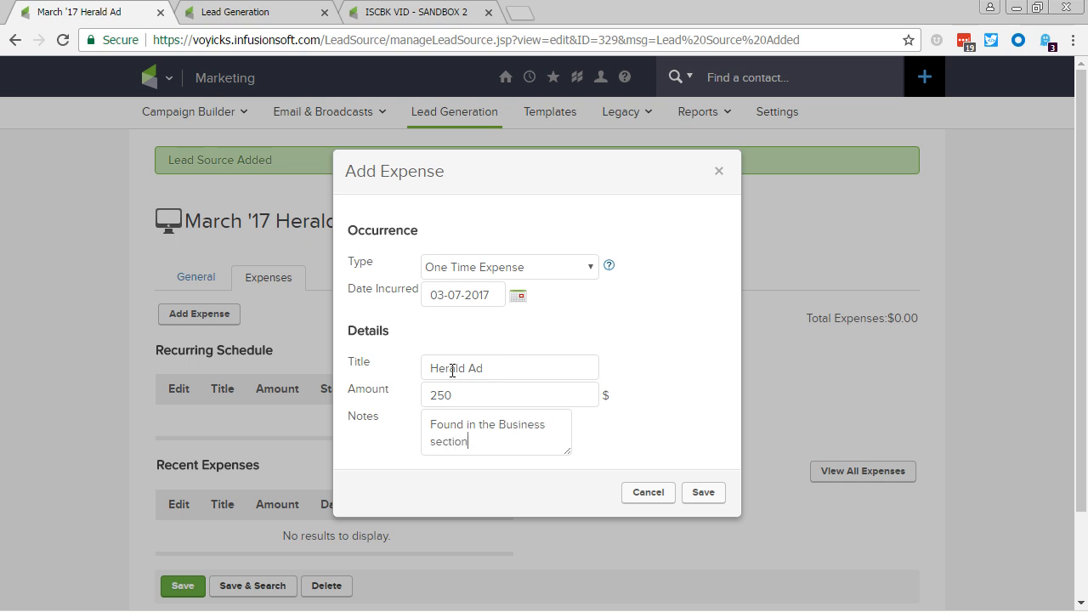
pyautogui.click(704, 493)
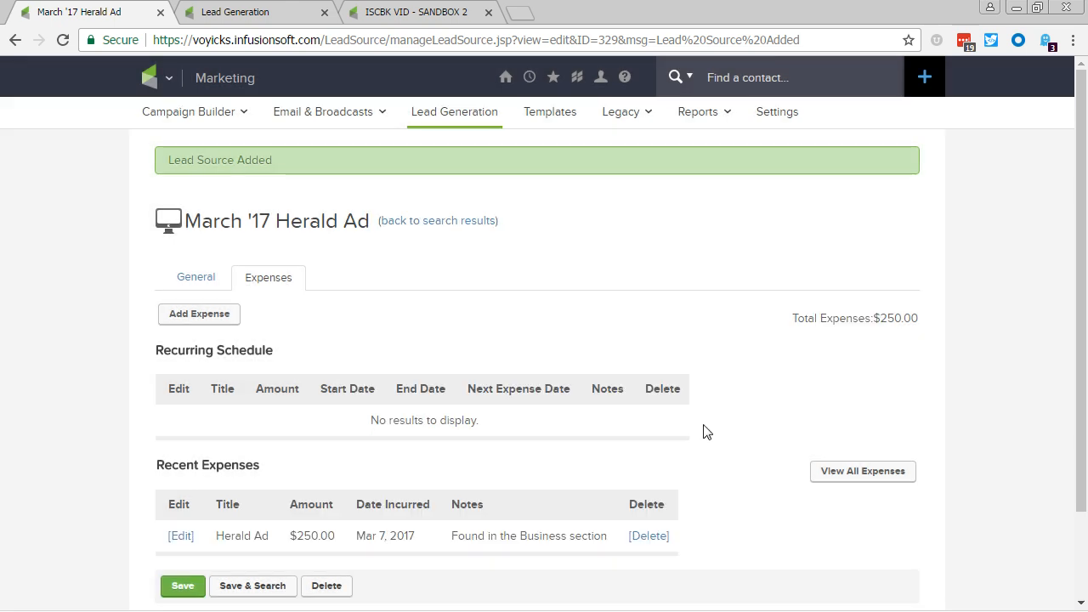
# Review the Herald Ad entry in the lead source's Recent Expenses.
pyautogui.scroll(-1, 703, 433)
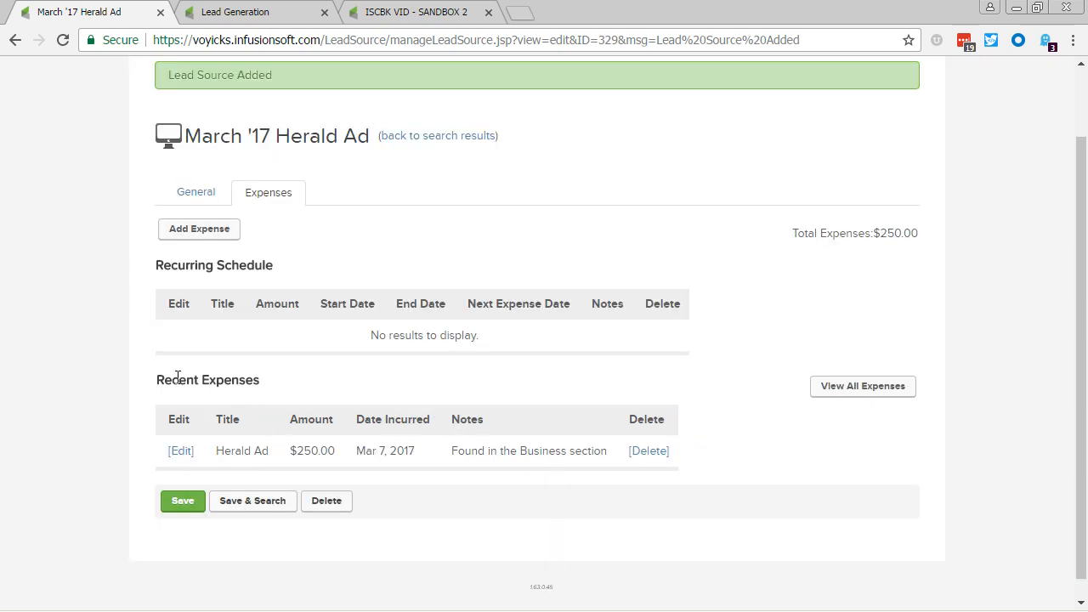
pyautogui.moveTo(177, 376); pyautogui.dragTo(746, 422)
pyautogui.click(789, 446)
pyautogui.scroll(1, 789, 445)
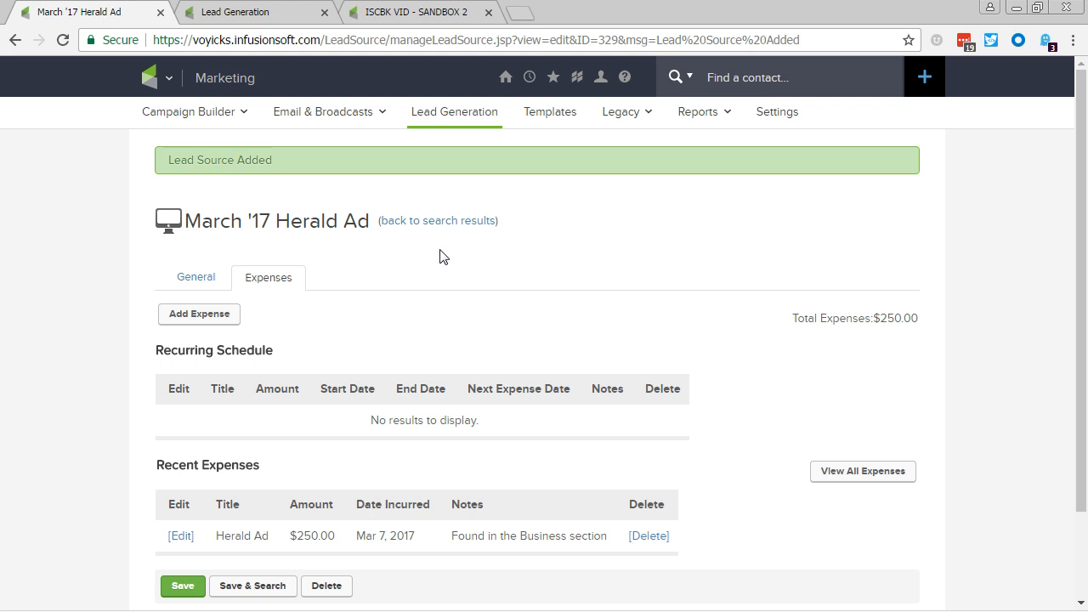
# Open the return on investment report by lead source, sort it by ROI, and examine the 2013 USSSA Beach Blast figures.
pyautogui.click(234, 12)
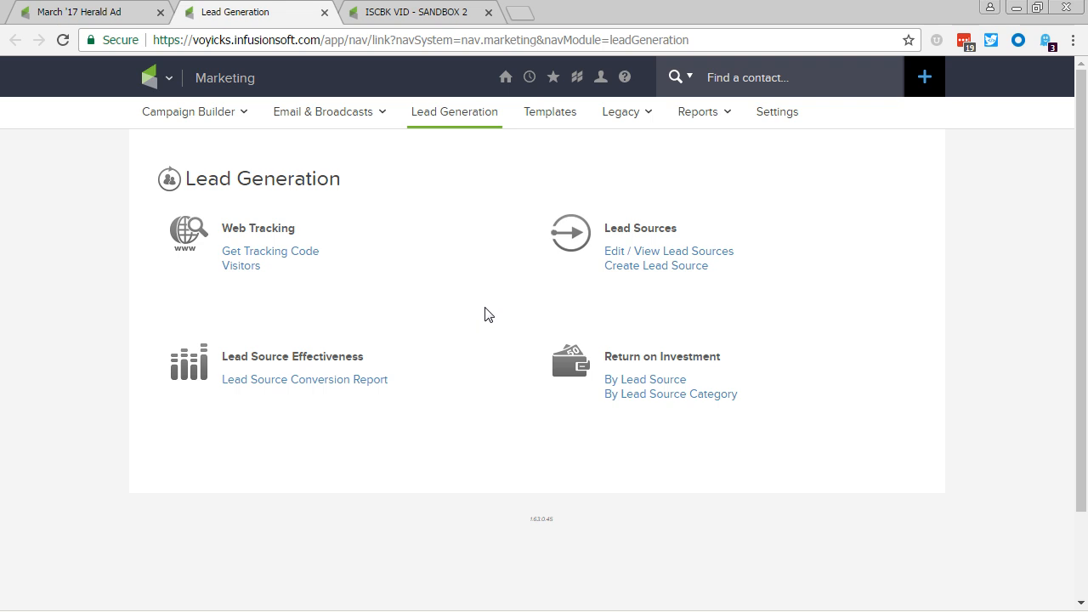
pyautogui.click(628, 385)
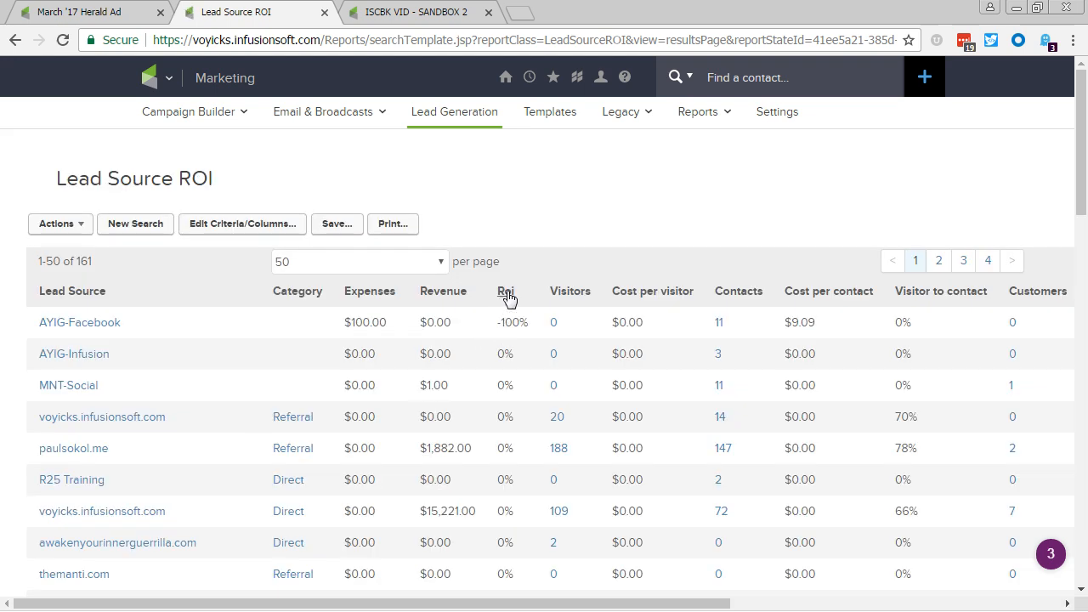
pyautogui.click(507, 295)
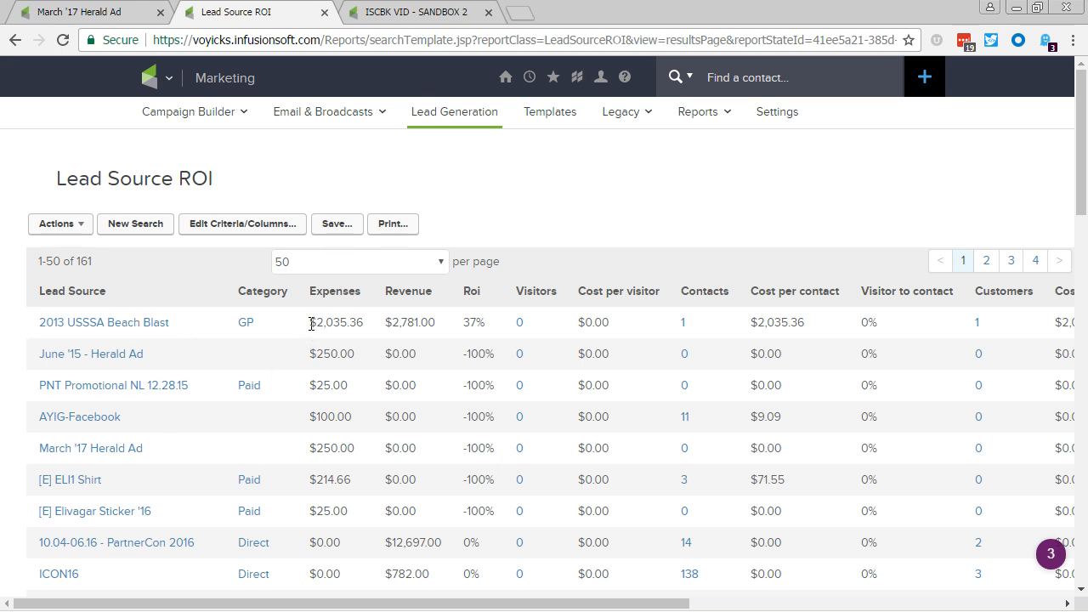
pyautogui.moveTo(309, 323); pyautogui.dragTo(461, 325)
pyautogui.click(454, 328)
pyautogui.click(476, 346)
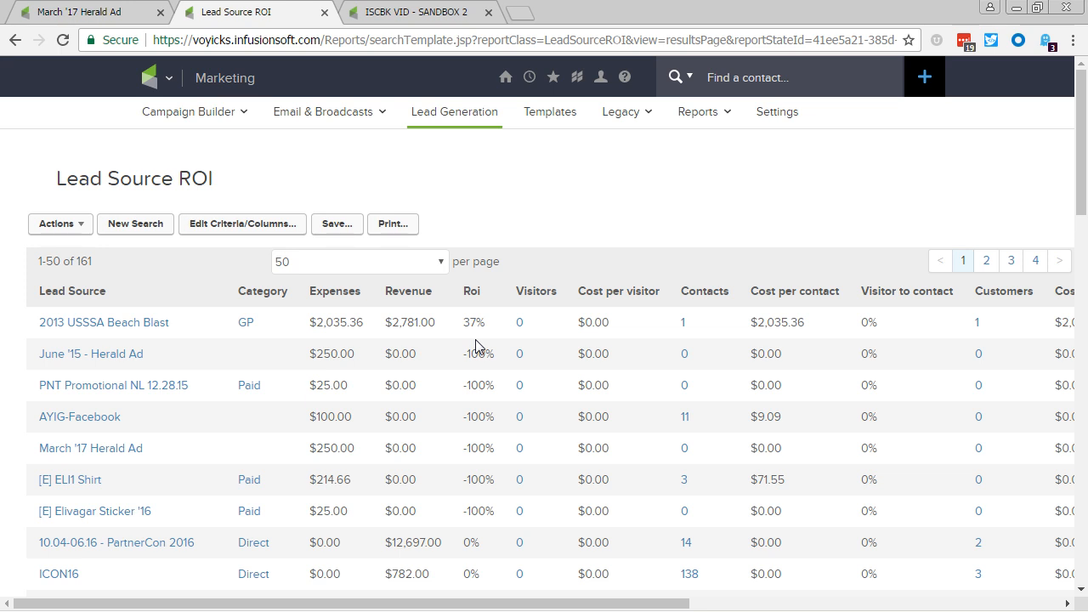
# Open the marketing reports list and find the Lead Source ROI and Lead Source ROI By Category reports.
pyautogui.moveTo(699, 111)
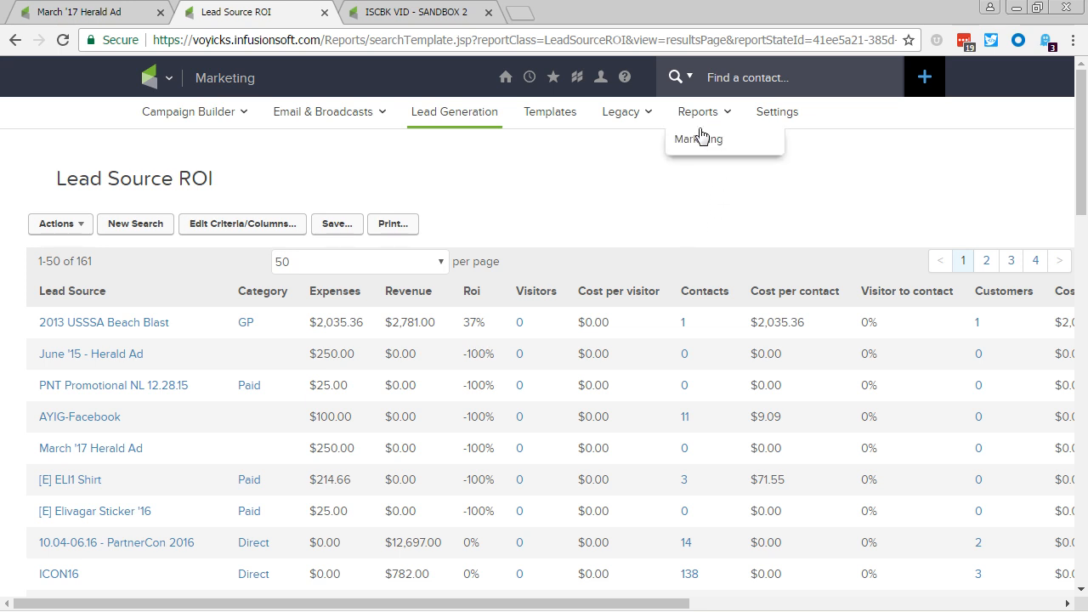
pyautogui.click(693, 141)
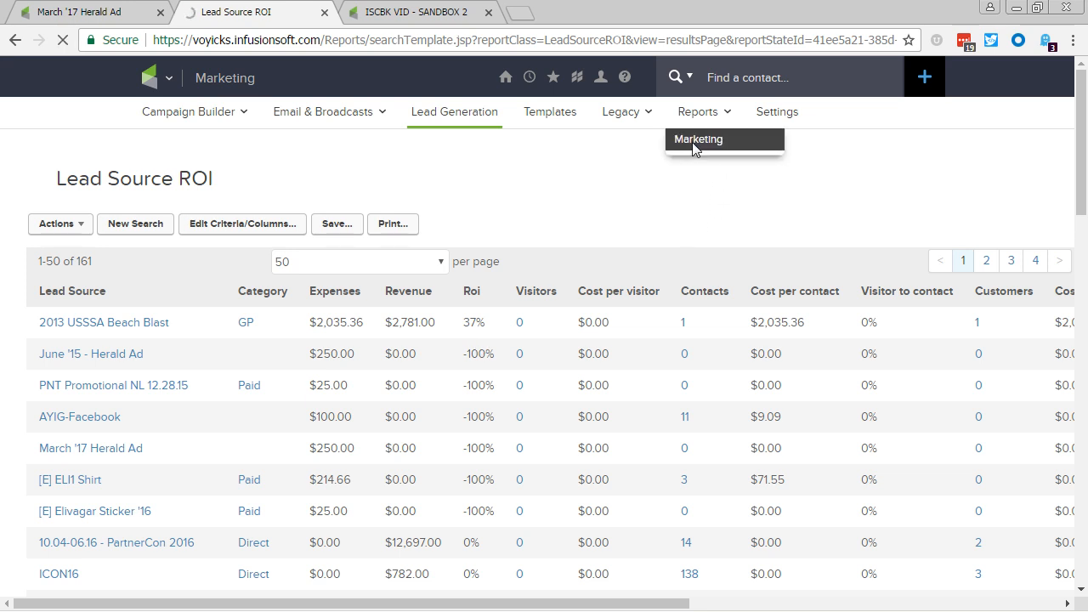
pyautogui.scroll(-8, 428, 407)
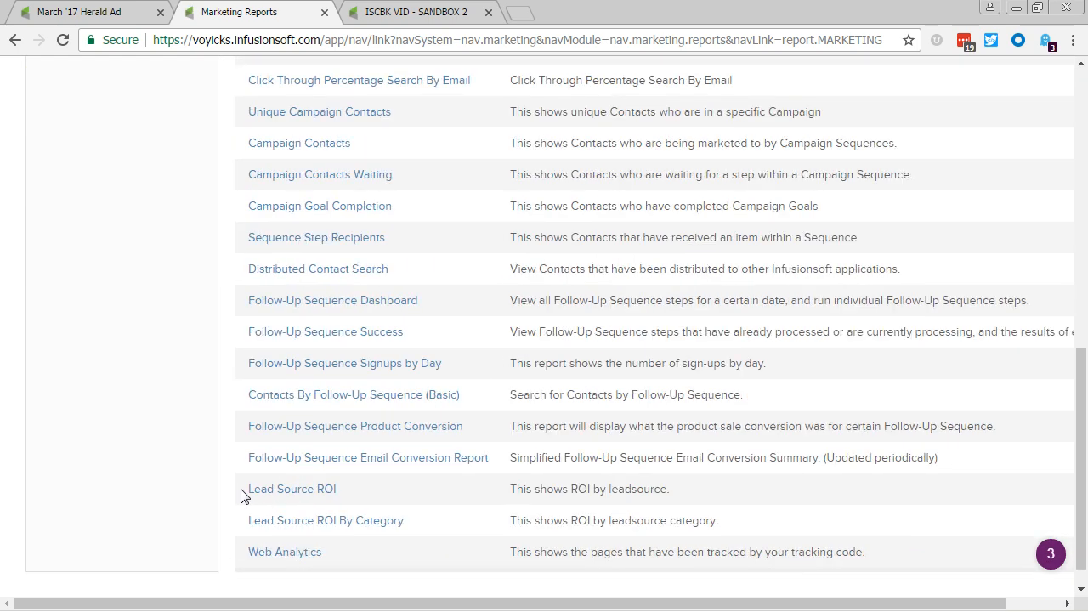
pyautogui.moveTo(242, 492); pyautogui.dragTo(722, 522)
pyautogui.click(726, 528)
pyautogui.scroll(8, 453, 515)
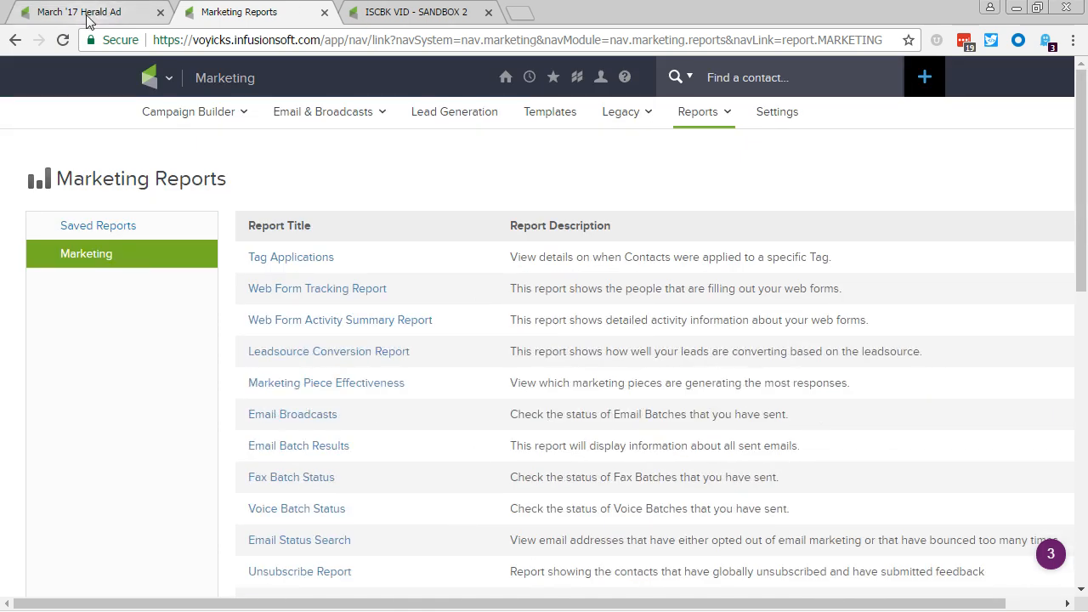
# Go from the March '17 Herald Ad record to the list of existing lead sources and sort it by expenses.
pyautogui.click(88, 18)
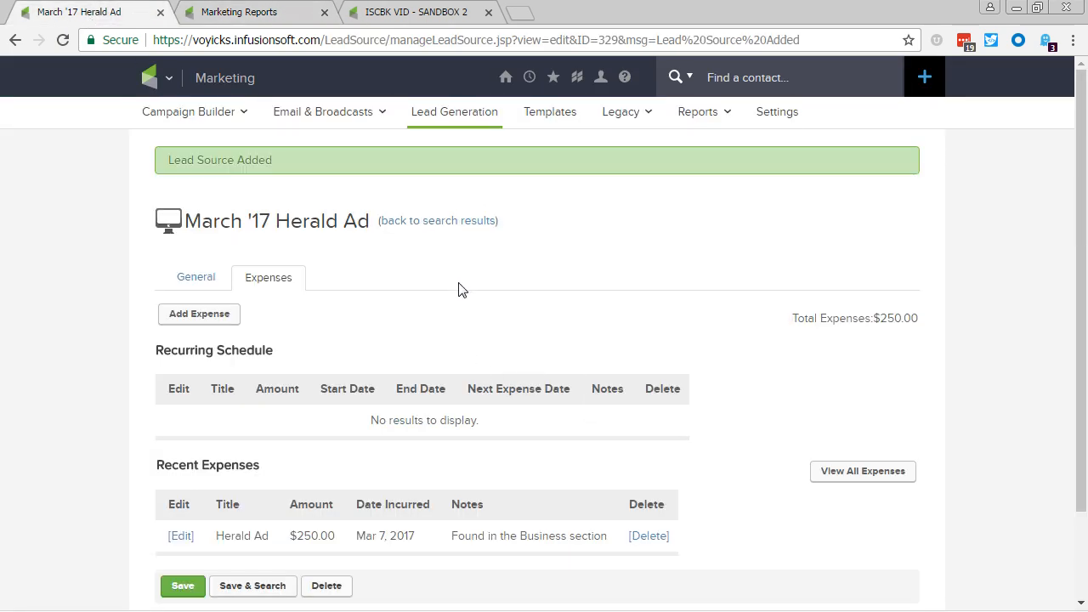
pyautogui.click(449, 220)
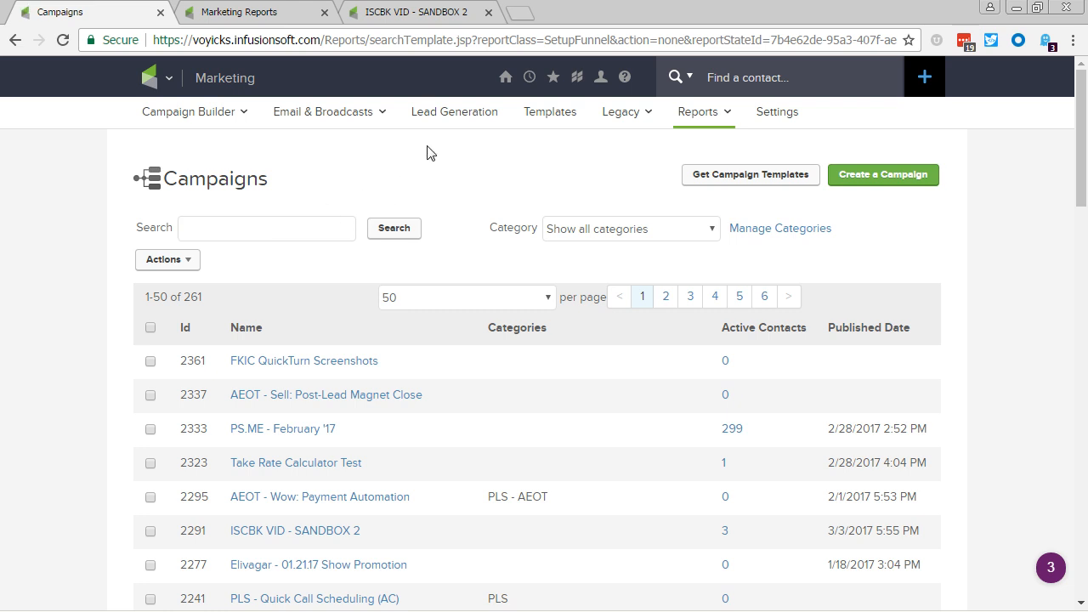
pyautogui.click(433, 119)
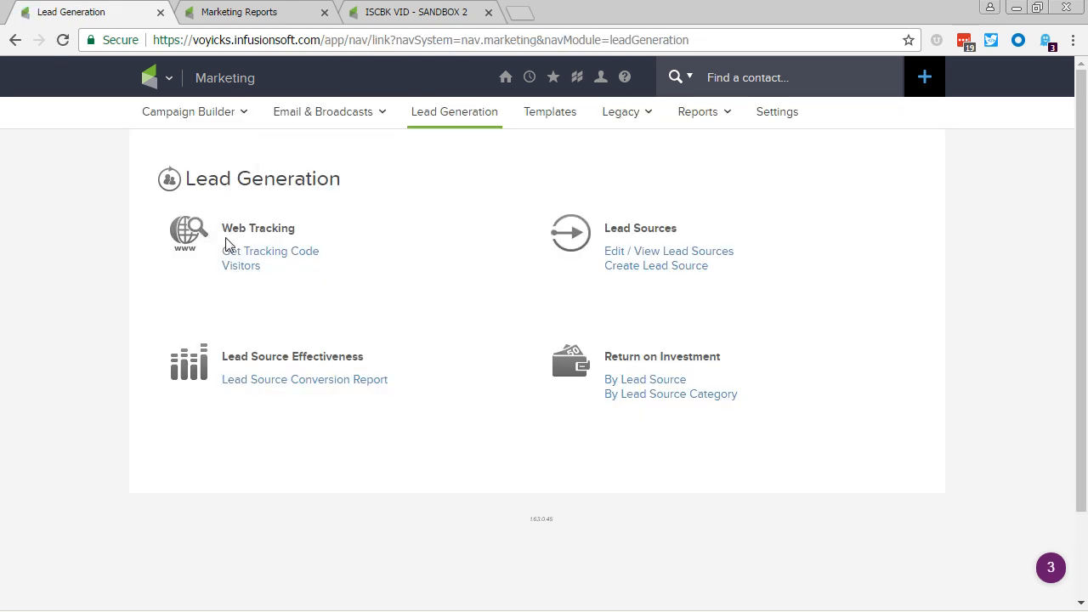
pyautogui.click(651, 253)
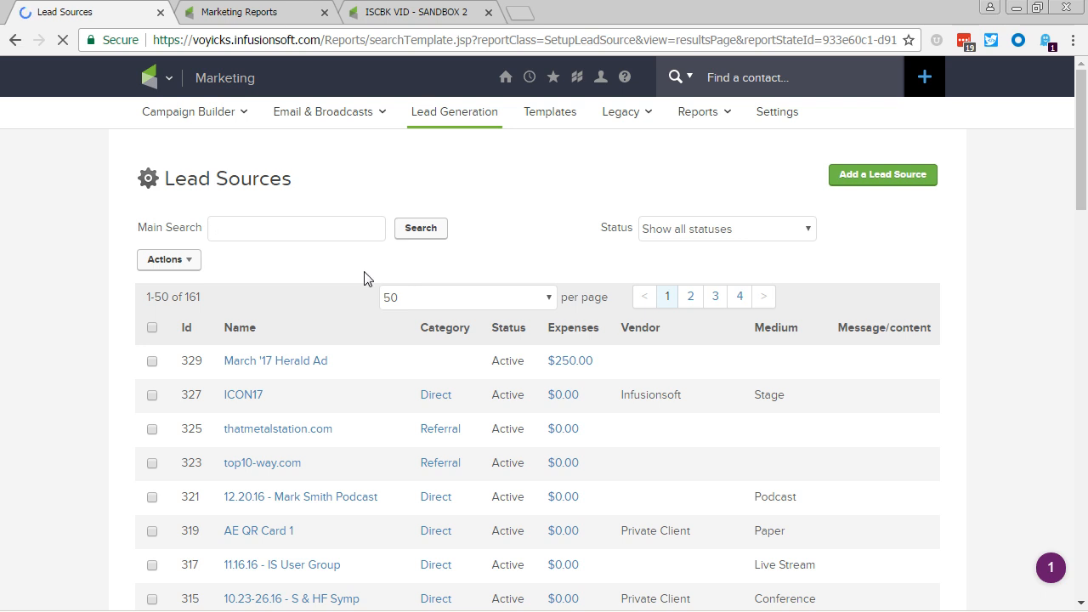
pyautogui.click(559, 329)
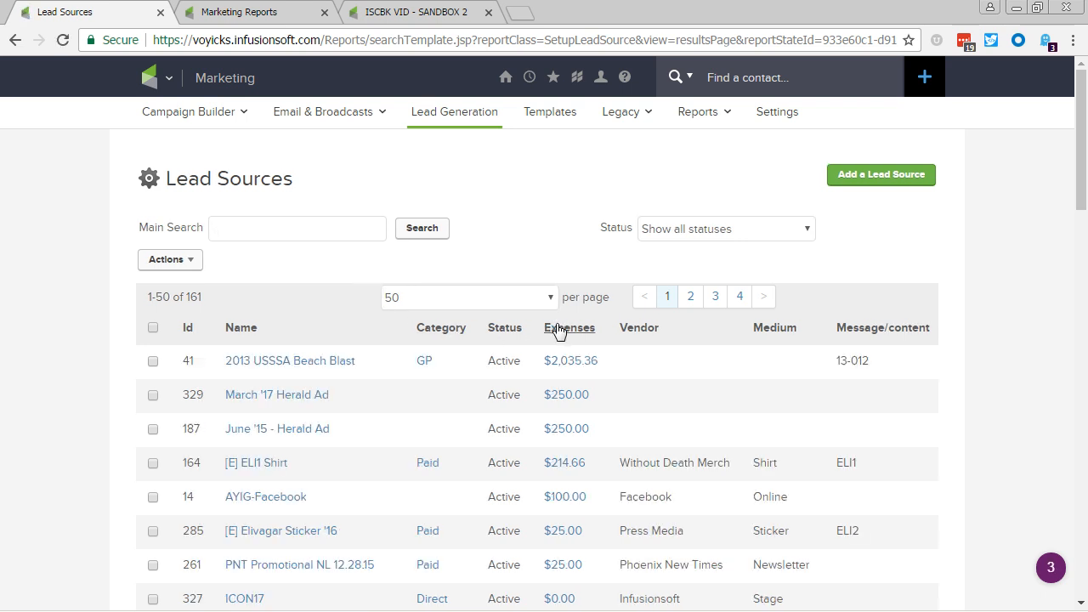
# Open the 2013 USSSA Beach Blast lead source and examine its expense totals, cost per contact and general information.
pyautogui.click(328, 363)
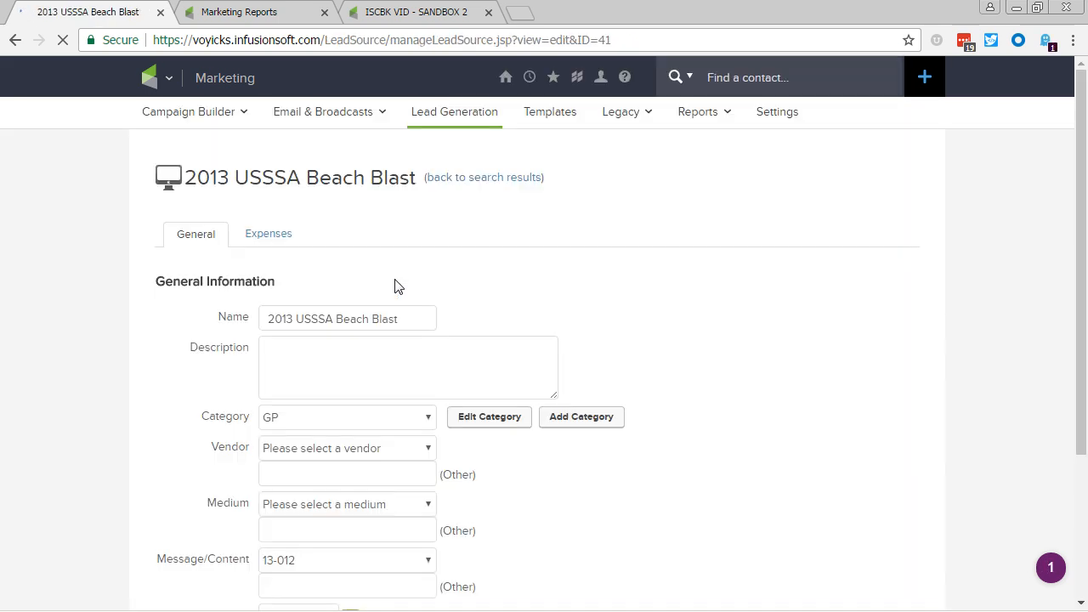
pyautogui.click(268, 244)
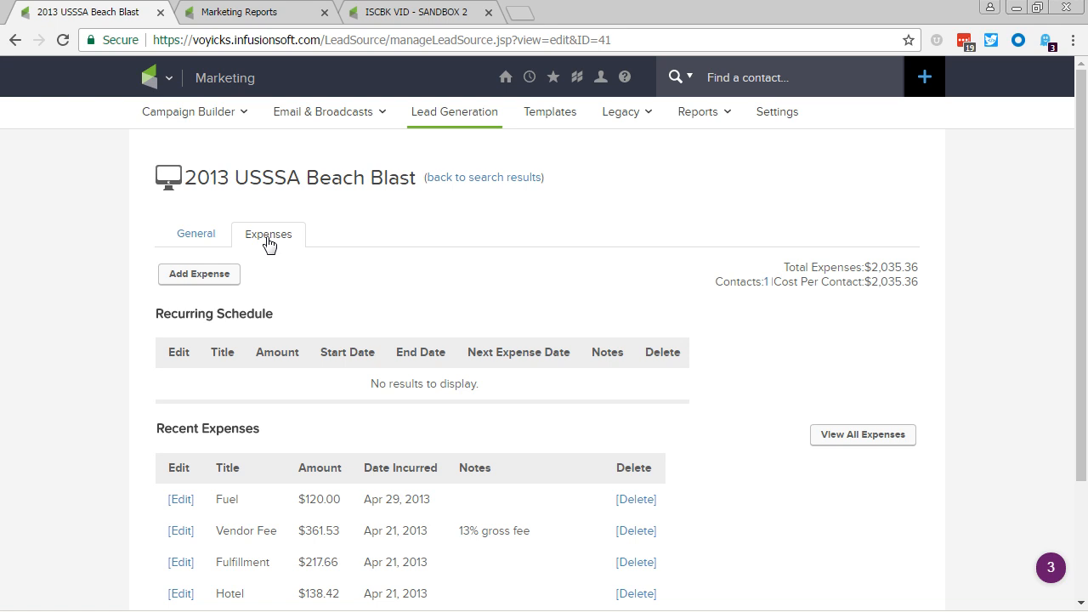
pyautogui.moveTo(765, 276); pyautogui.dragTo(967, 267)
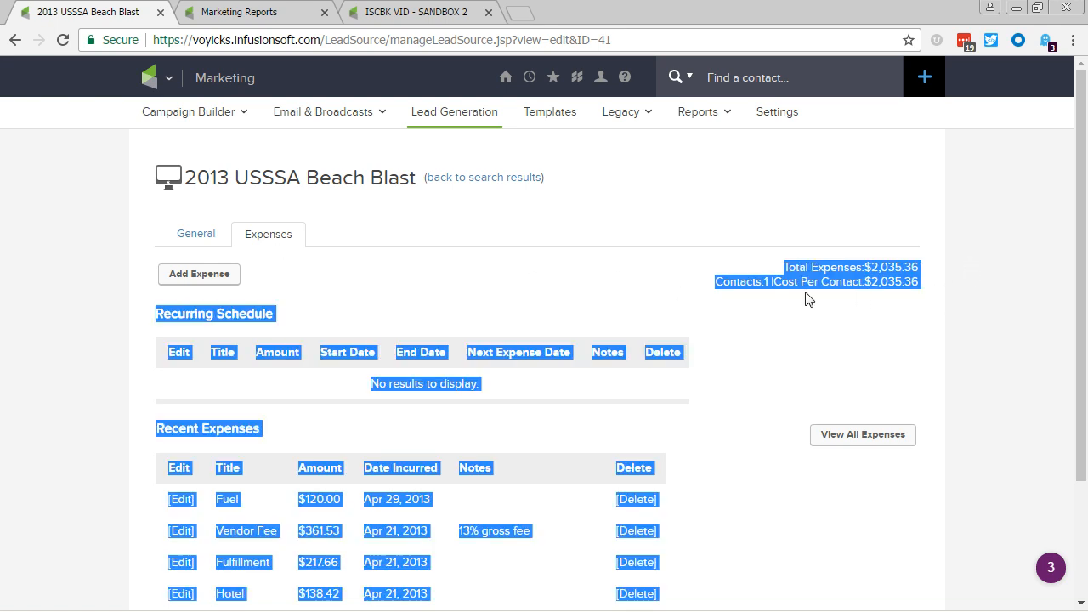
pyautogui.click(718, 289)
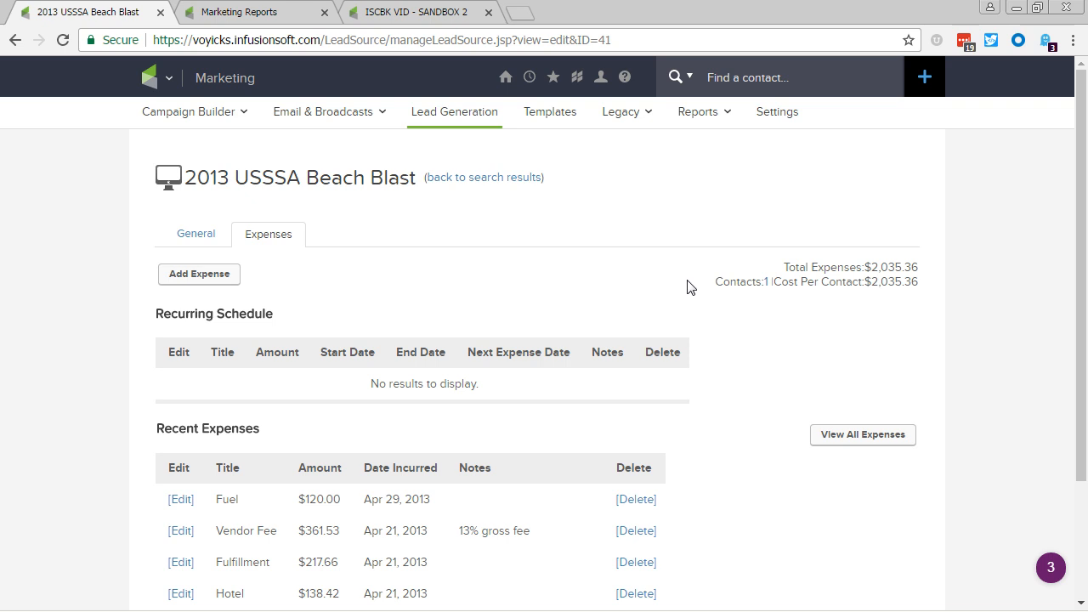
pyautogui.click(191, 241)
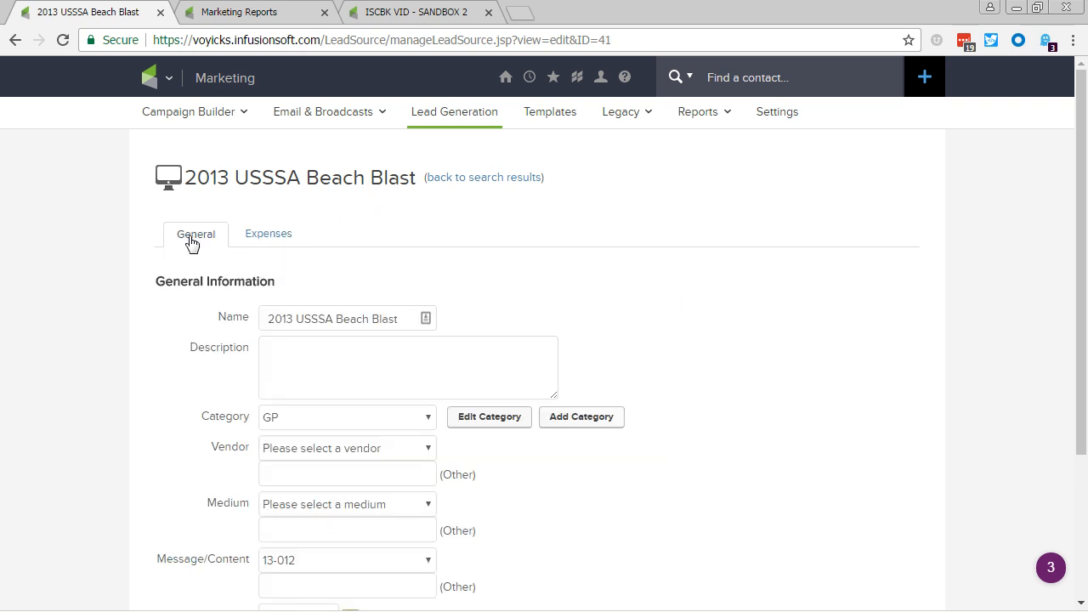
pyautogui.scroll(-2, 178, 306)
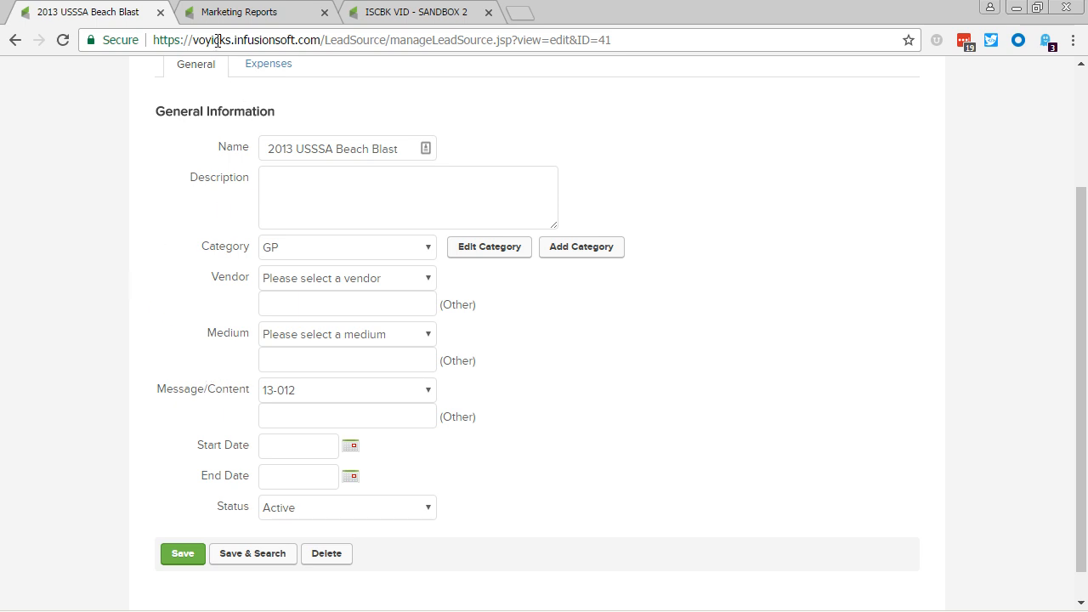
# Open the March '17 Herald Ad lead source and set its category to Paid and its vendor to Phoenix New Times.
pyautogui.hotkey('alt', 'Left')
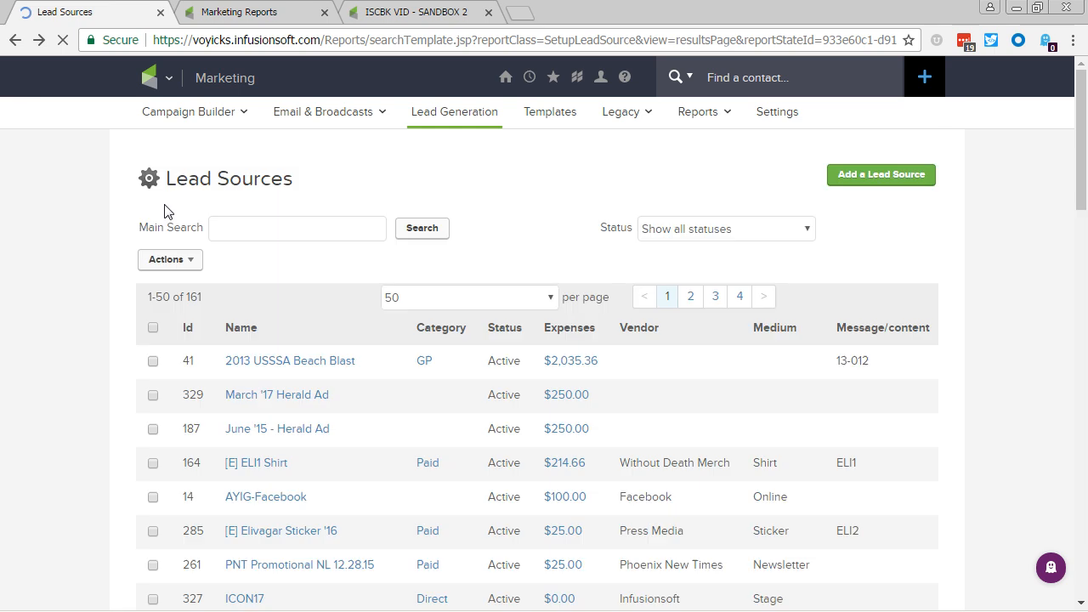
pyautogui.click(278, 394)
pyautogui.scroll(-2, 202, 381)
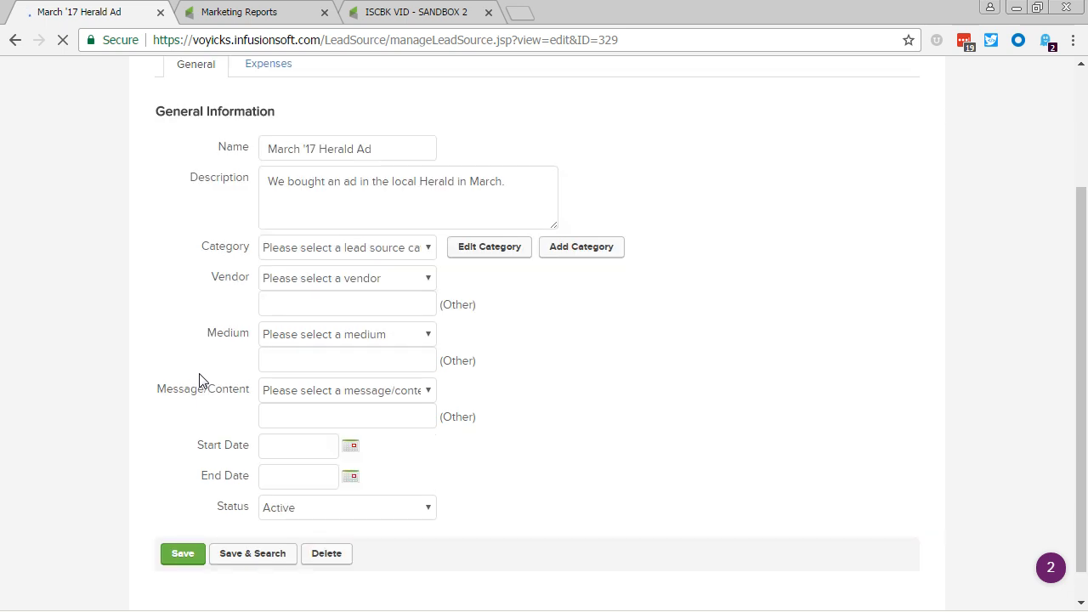
pyautogui.click(293, 252)
pyautogui.click(289, 344)
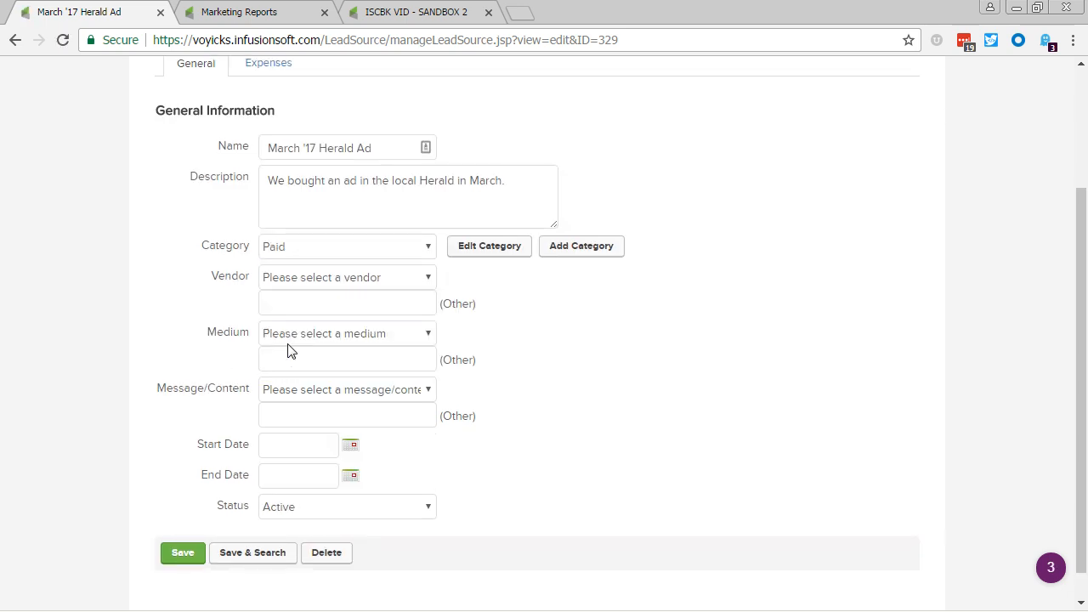
pyautogui.click(291, 279)
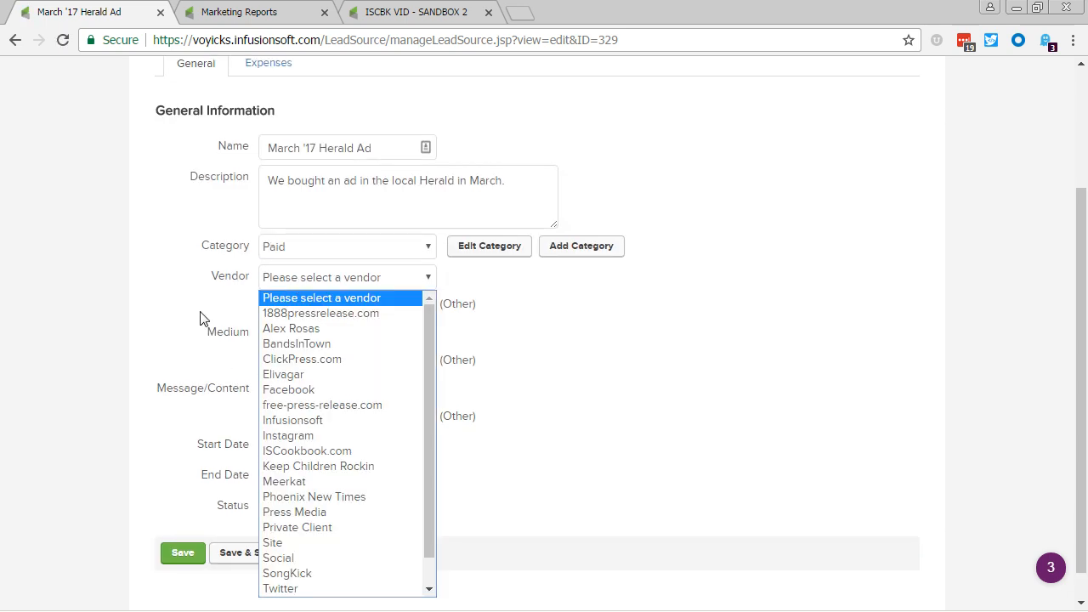
pyautogui.click(274, 500)
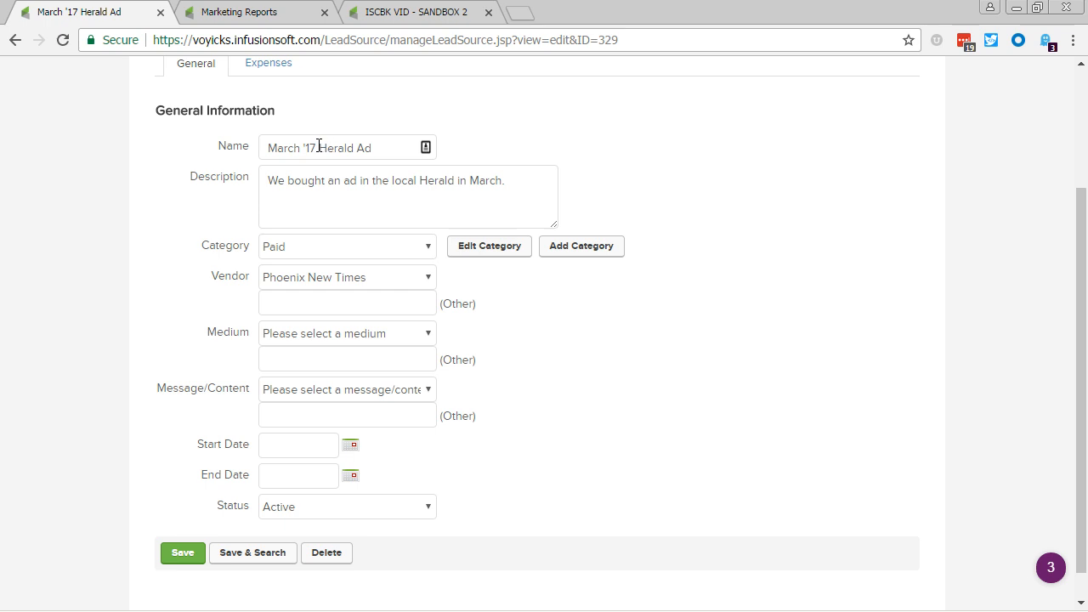
# Rename the lead source to March '17 PNT Ad and replace "Herald" with "PNT" in its description.
pyautogui.moveTo(319, 145); pyautogui.dragTo(351, 148)
pyautogui.write('PNT')
pyautogui.hotkey('ctrl', 'shift', 'Left')
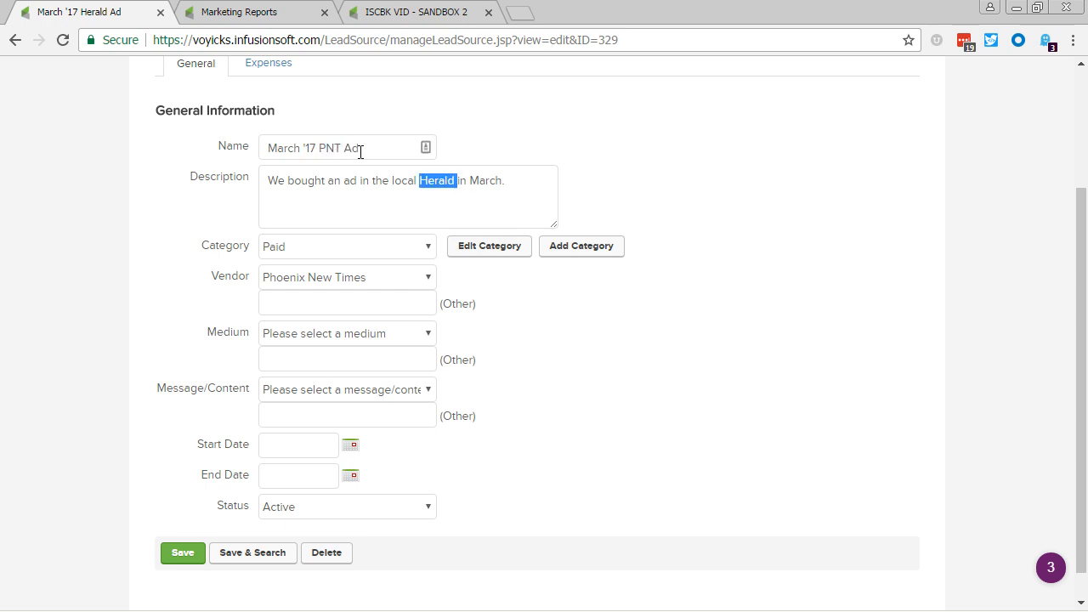
pyautogui.write('PNT')
# Try the Paper medium and a custom "Type in Value" medium for the lead source, and clear the custom entry.
pyautogui.scroll(-1, 361, 151)
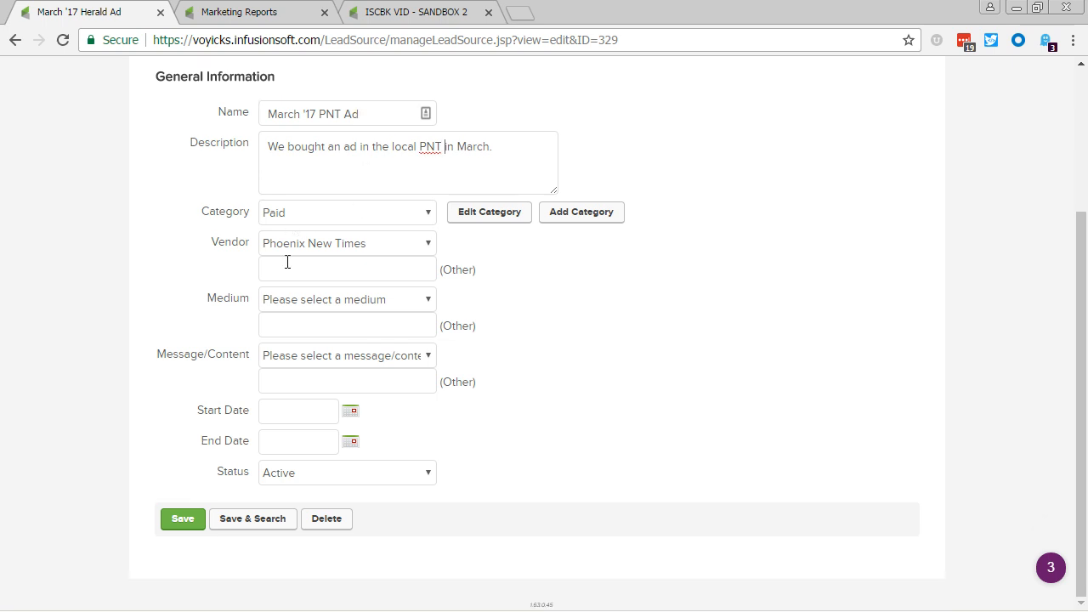
pyautogui.click(299, 301)
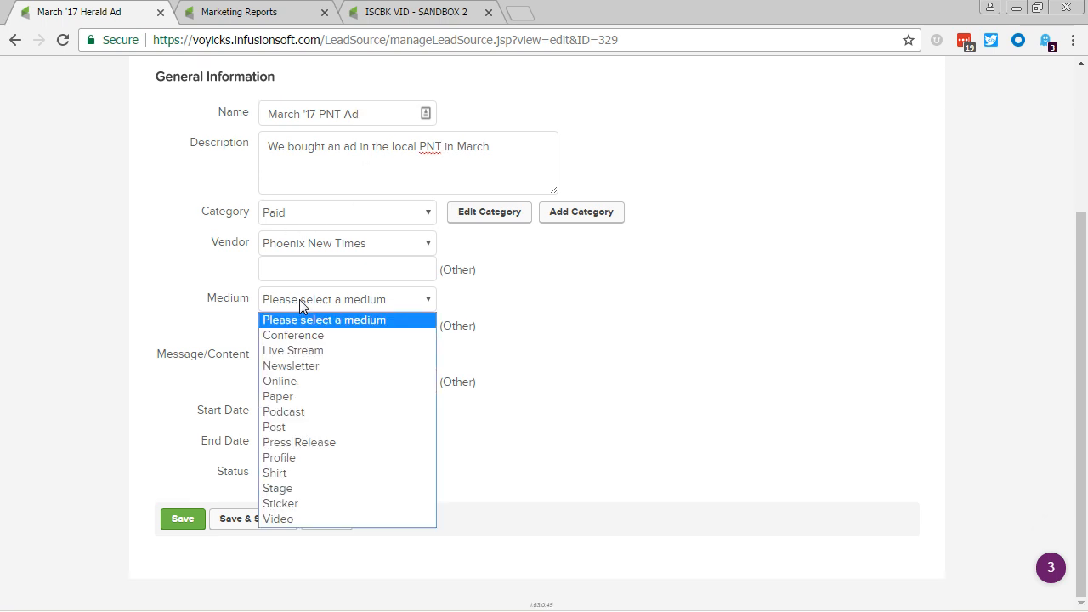
pyautogui.click(303, 403)
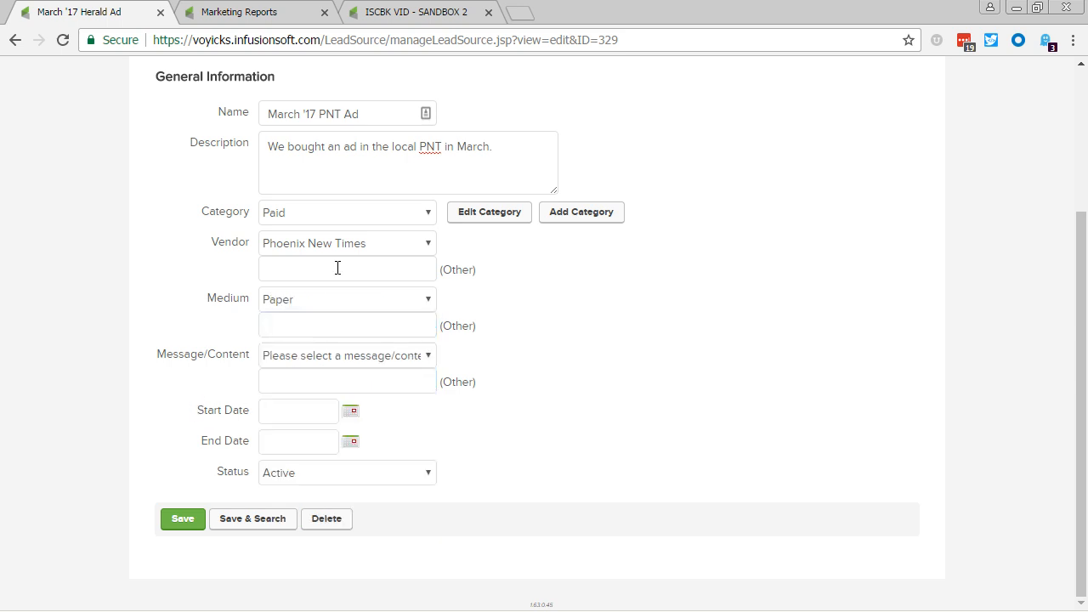
pyautogui.click(320, 327)
pyautogui.write('Type in Value')
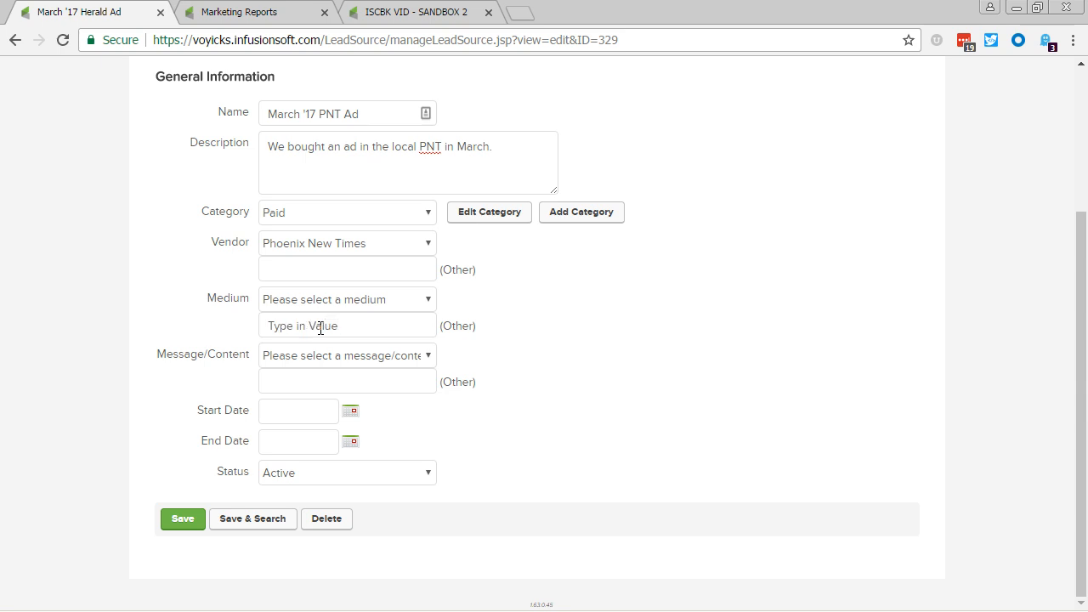
pyautogui.tripleClick(320, 328)
pyautogui.press('BackSpace')
# Save the lead source and choose Inactive as its status.
pyautogui.click(184, 521)
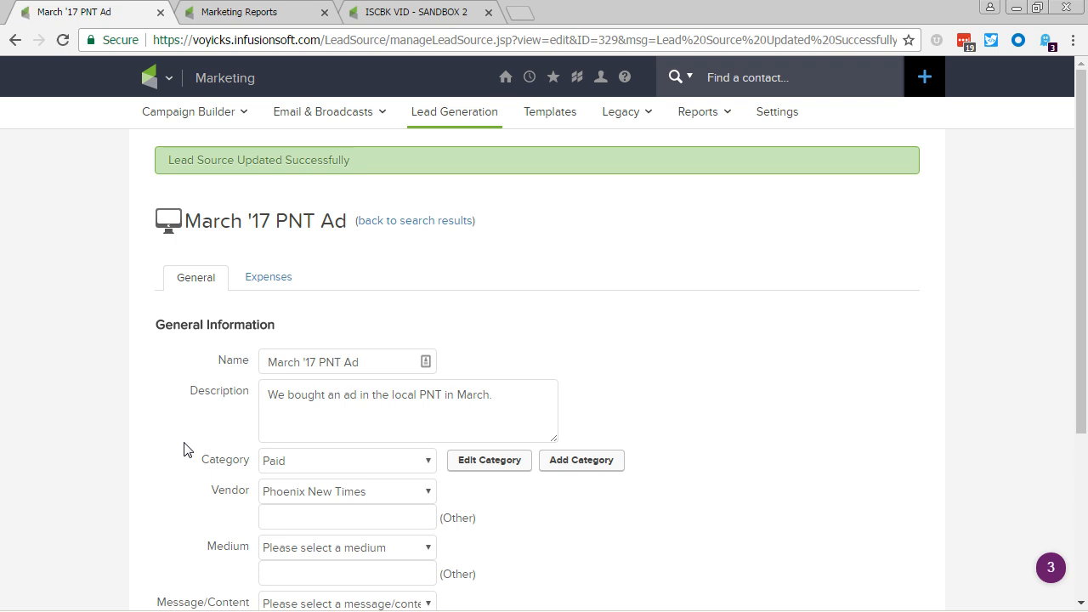
pyautogui.scroll(-3, 229, 442)
pyautogui.click(279, 481)
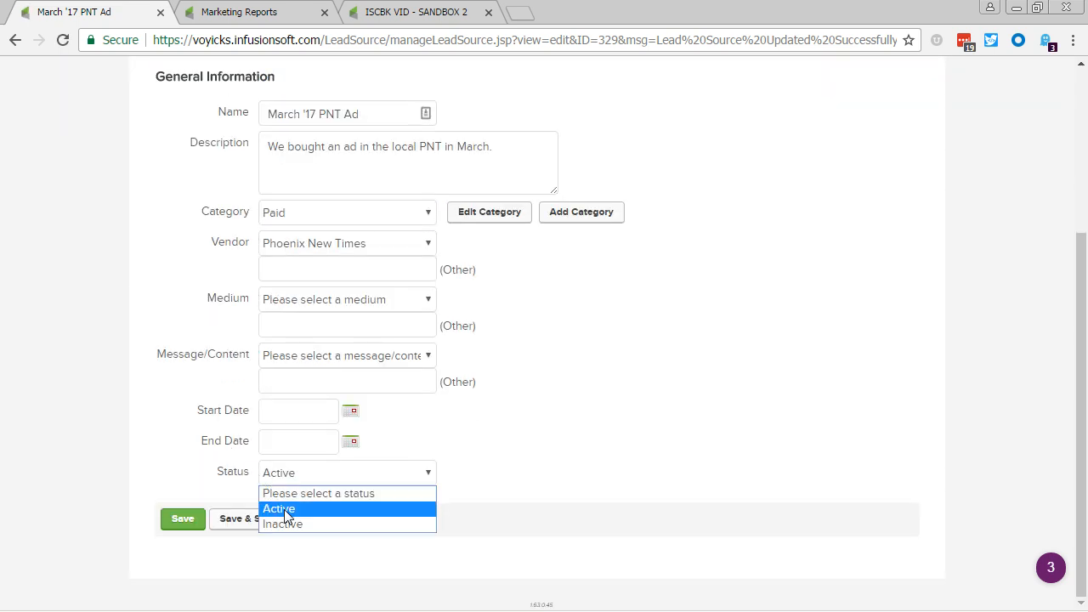
pyautogui.click(301, 525)
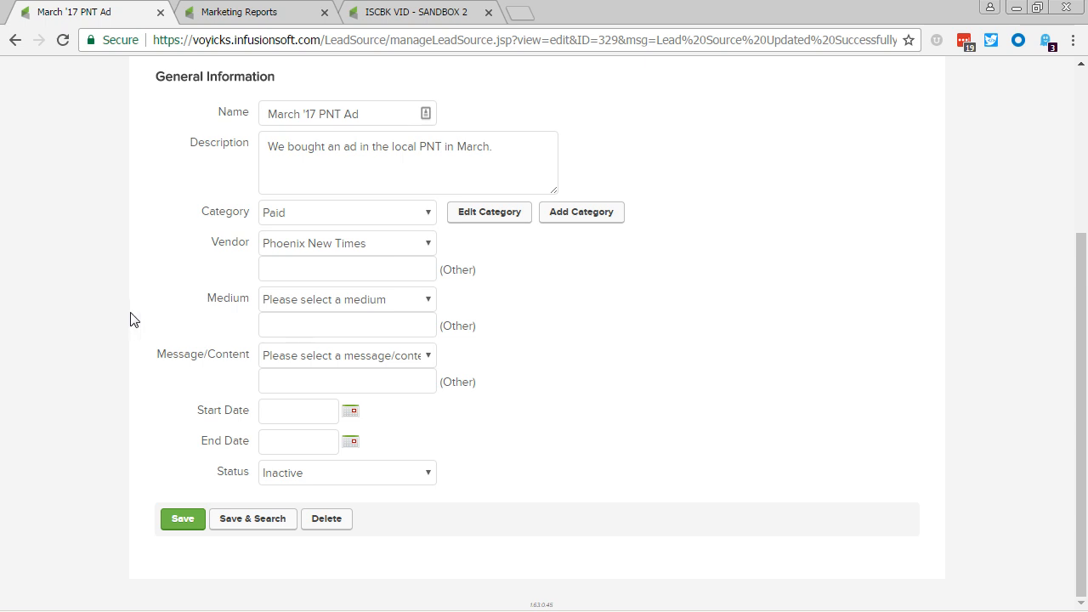
# Start a Monthly Recurring Expense for the March '17 PNT Ad with start date 03-07-2017 and end date 03-07-2018.
pyautogui.scroll(2, 130, 320)
pyautogui.click(248, 209)
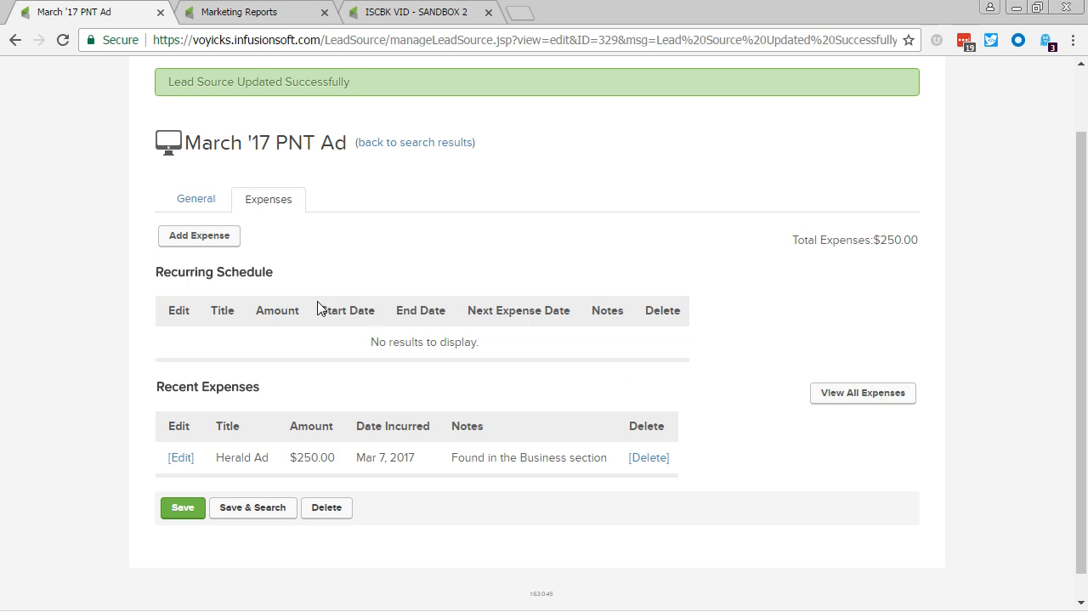
pyautogui.click(215, 243)
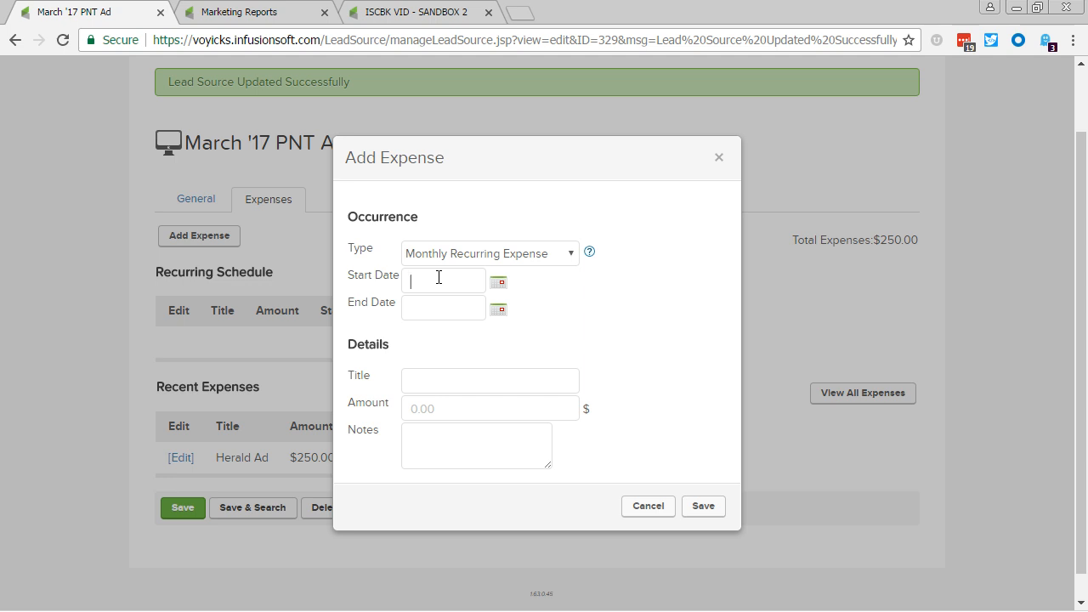
pyautogui.write('03-07-2017')
pyautogui.press('Tab')
pyautogui.write('03-07-2018')
# Title the expense Monthly PNT Fee, set its amount to 200, note "We are running ads for the full year." and save it.
pyautogui.click(431, 401)
pyautogui.write('200')
pyautogui.hotkey('shift', 'Tab')
pyautogui.write('Monthly PNT ')
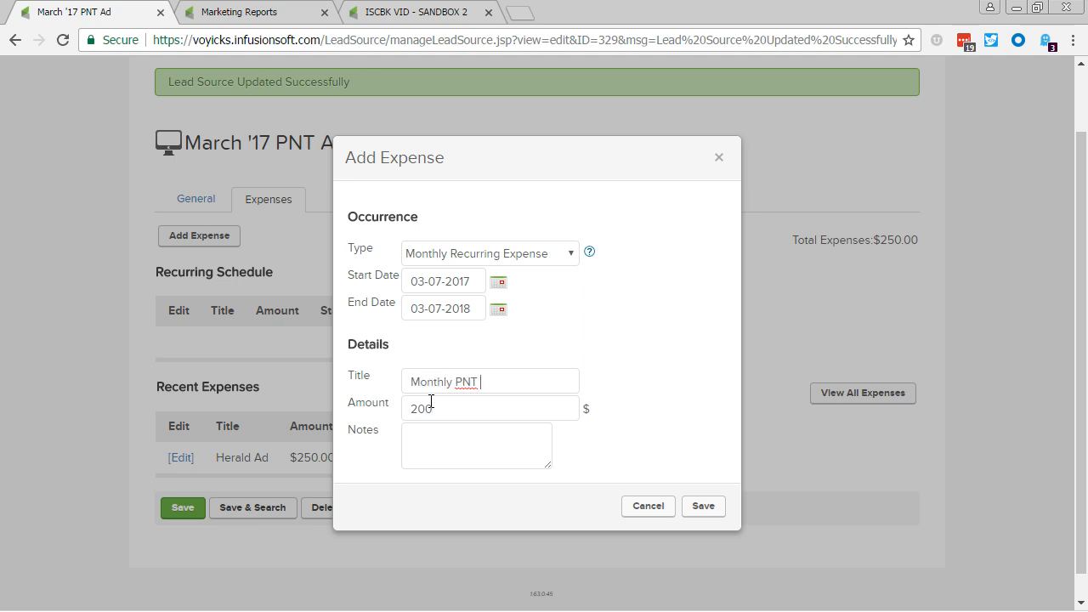
pyautogui.write('Fee')
pyautogui.press('Tab')
pyautogui.press('Tab')
pyautogui.write('We are running ads for')
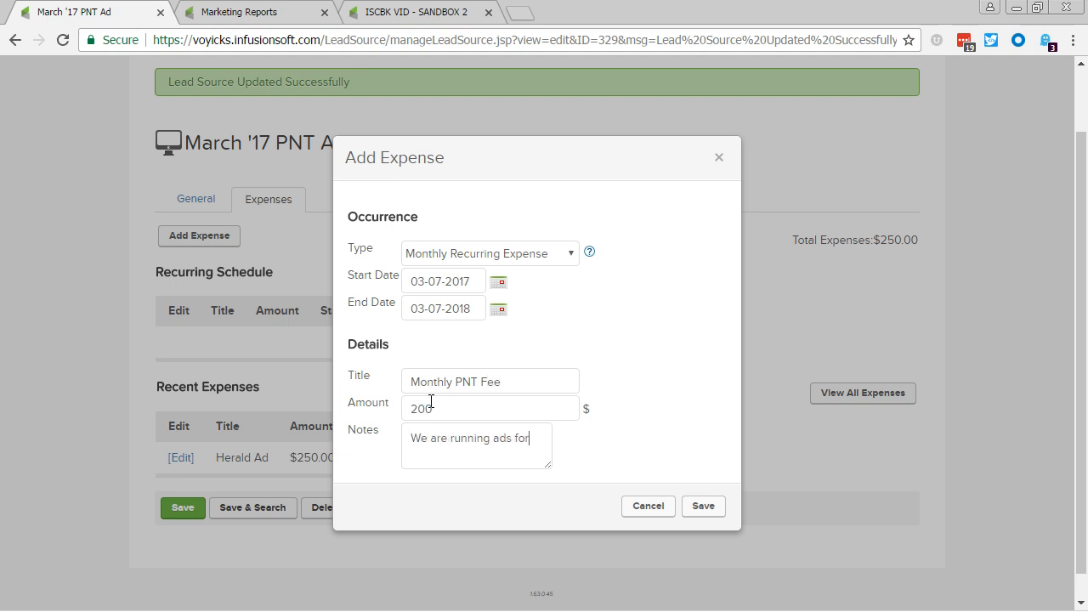
pyautogui.write(' the full year.')
pyautogui.click(704, 506)
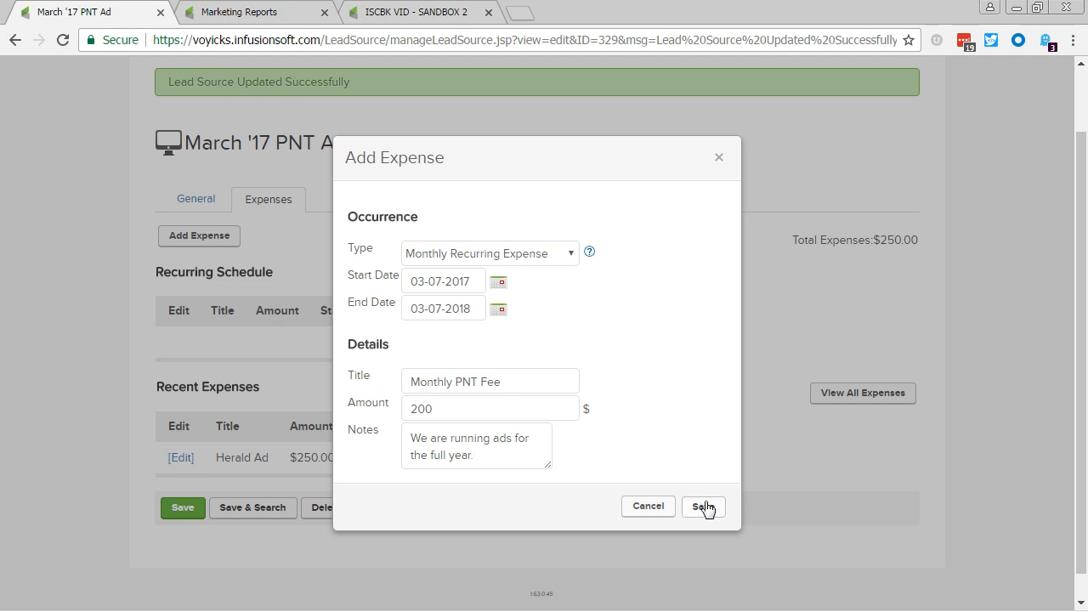
# Examine the Monthly PNT Fee recurring schedule, its next expense date and its entry under recent expenses.
pyautogui.moveTo(210, 366); pyautogui.dragTo(717, 364)
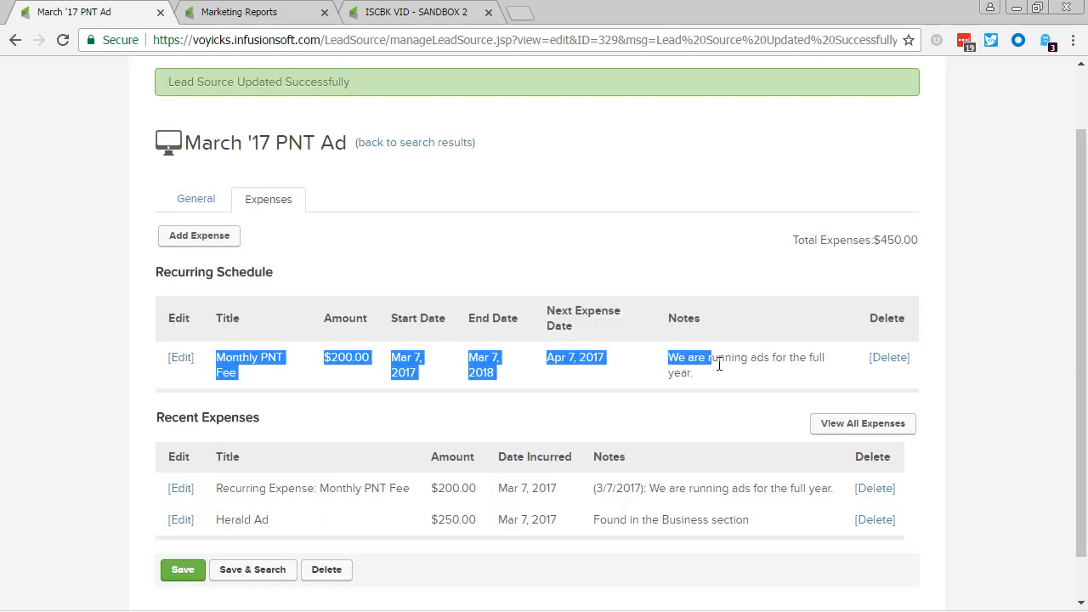
pyautogui.click(740, 375)
pyautogui.scroll(-1, 692, 388)
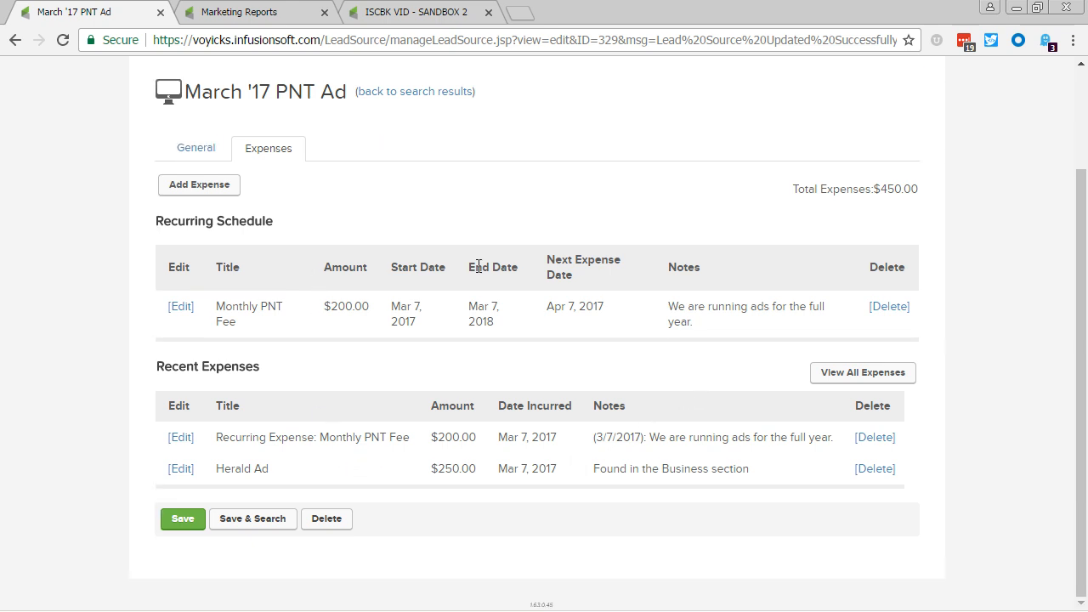
pyautogui.moveTo(545, 305); pyautogui.dragTo(615, 305)
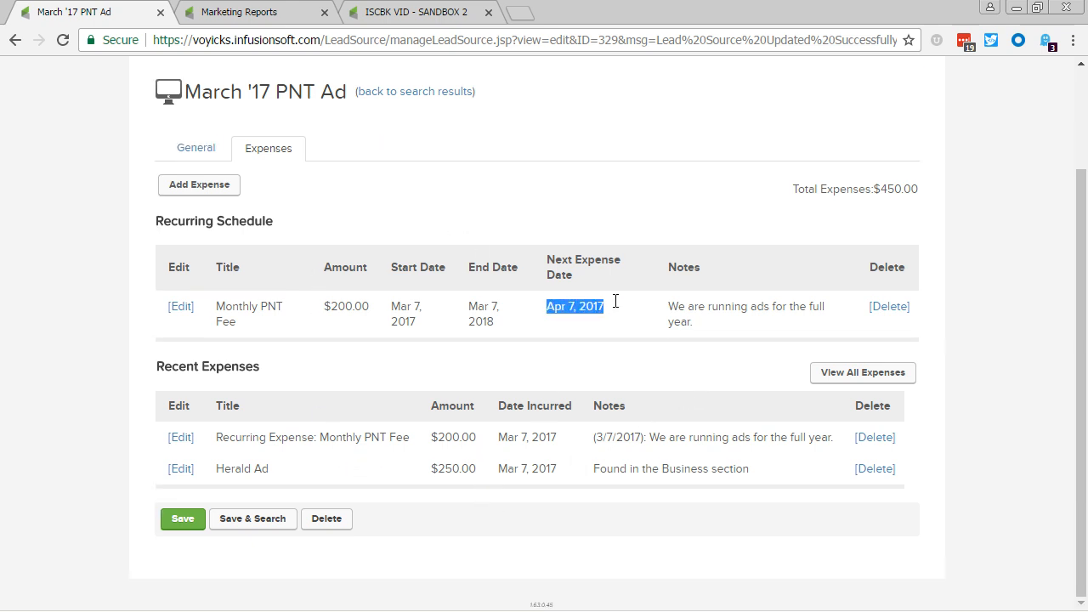
pyautogui.click(618, 308)
pyautogui.moveTo(364, 437); pyautogui.dragTo(755, 440)
pyautogui.click(599, 409)
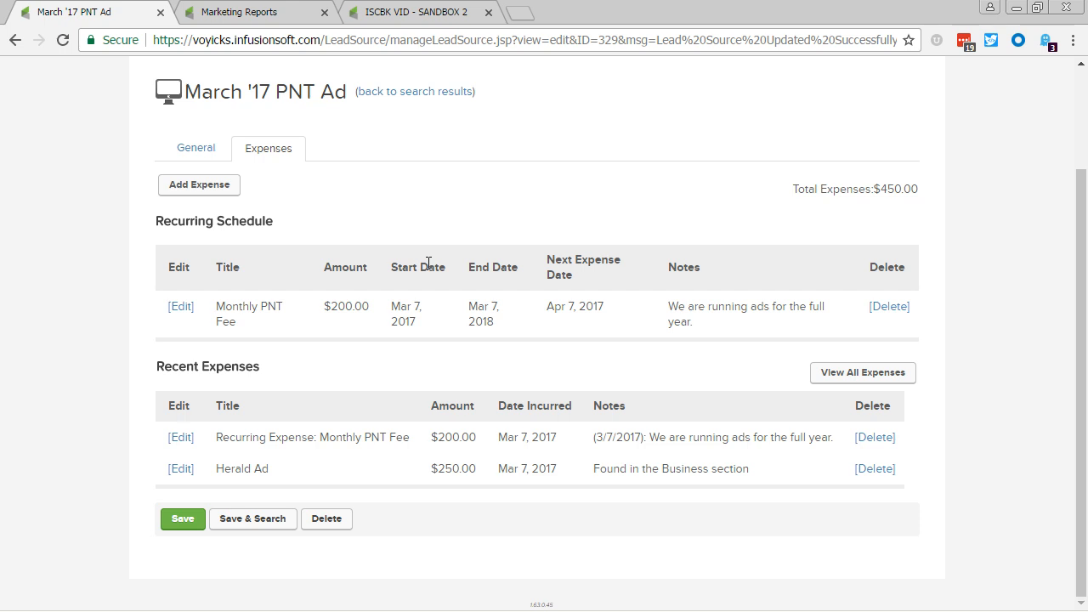
# Open the Web Form in the ISCBK VID - SANDBOX 2 campaign, check its code options and return to its design.
pyautogui.click(385, 14)
pyautogui.moveTo(459, 348)
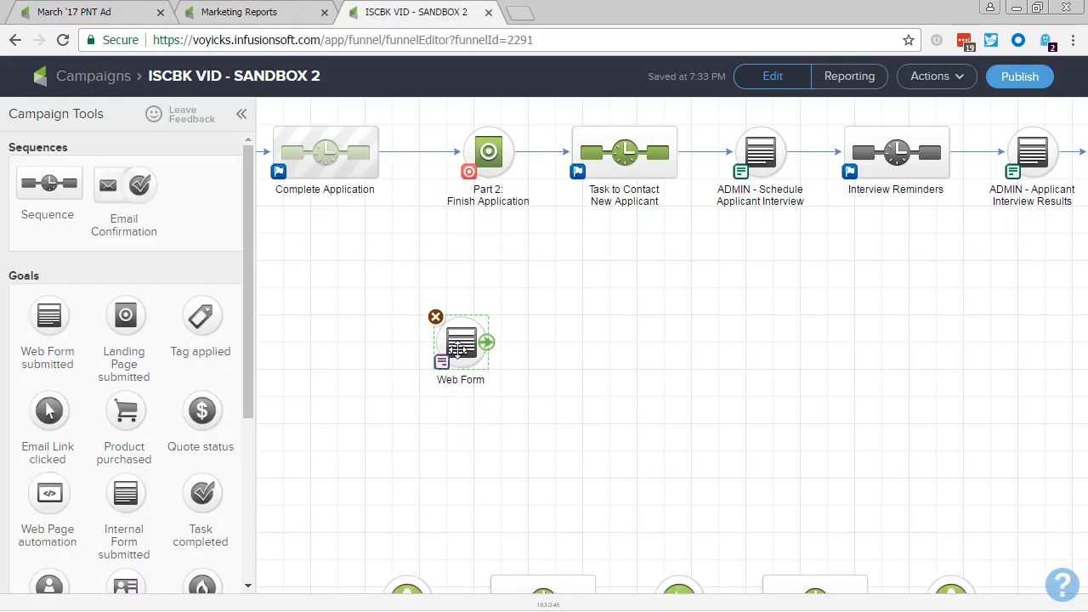
pyautogui.doubleClick(458, 348)
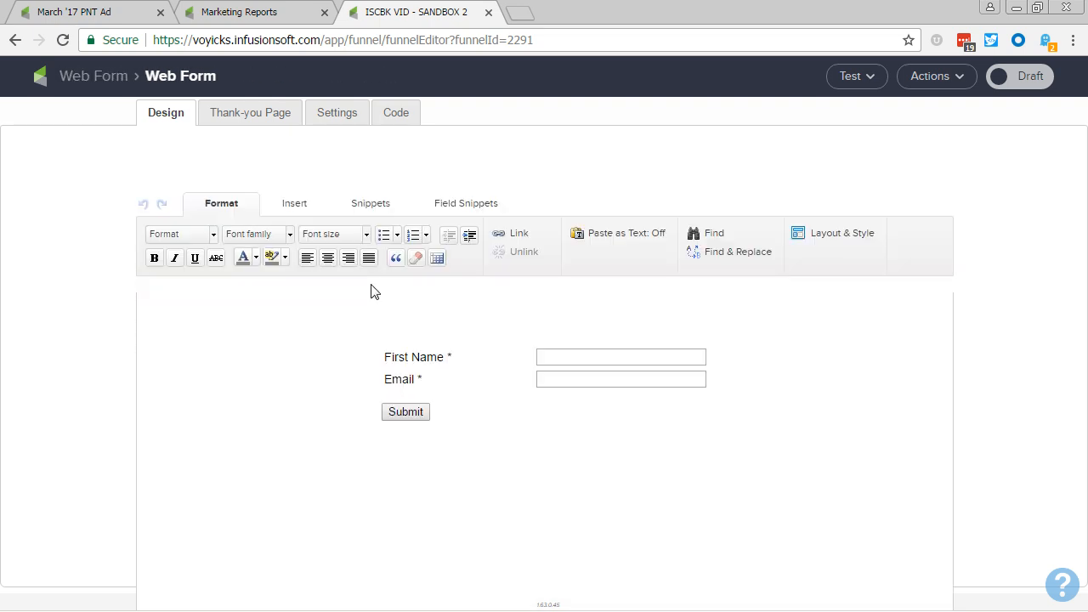
pyautogui.click(391, 114)
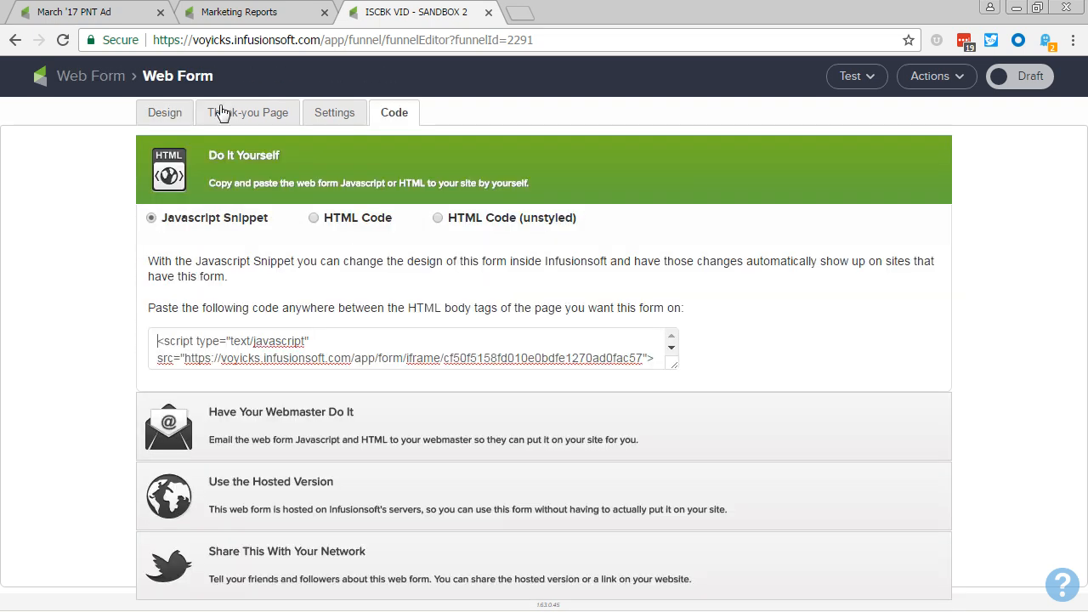
pyautogui.click(178, 109)
# Add a hidden Lead Source field with the value ICON17 above First Name in the web form.
pyautogui.click(447, 210)
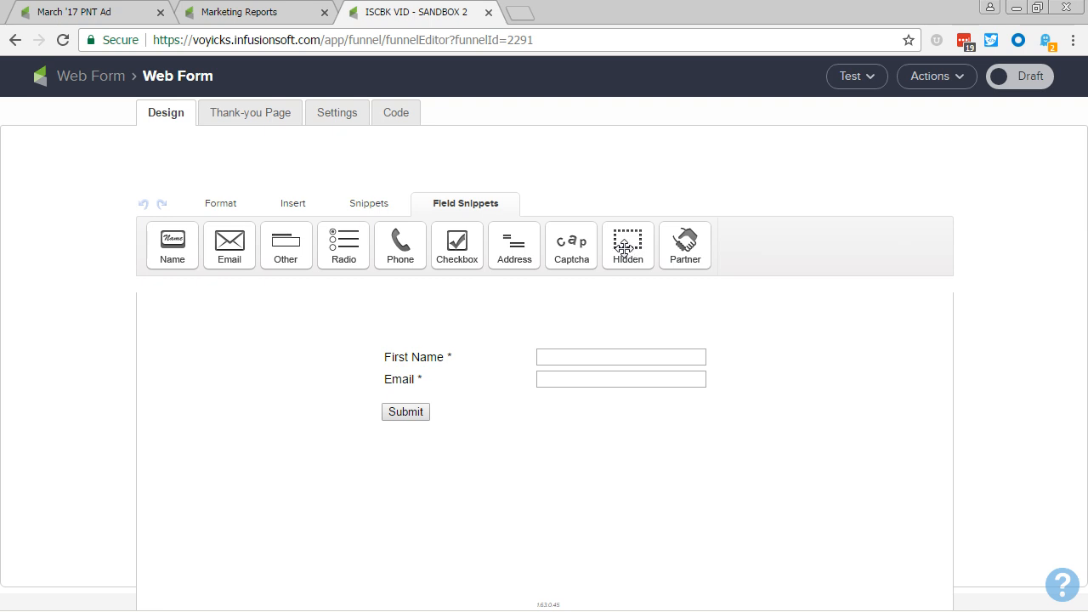
pyautogui.moveTo(625, 246); pyautogui.dragTo(605, 354)
pyautogui.click(507, 209)
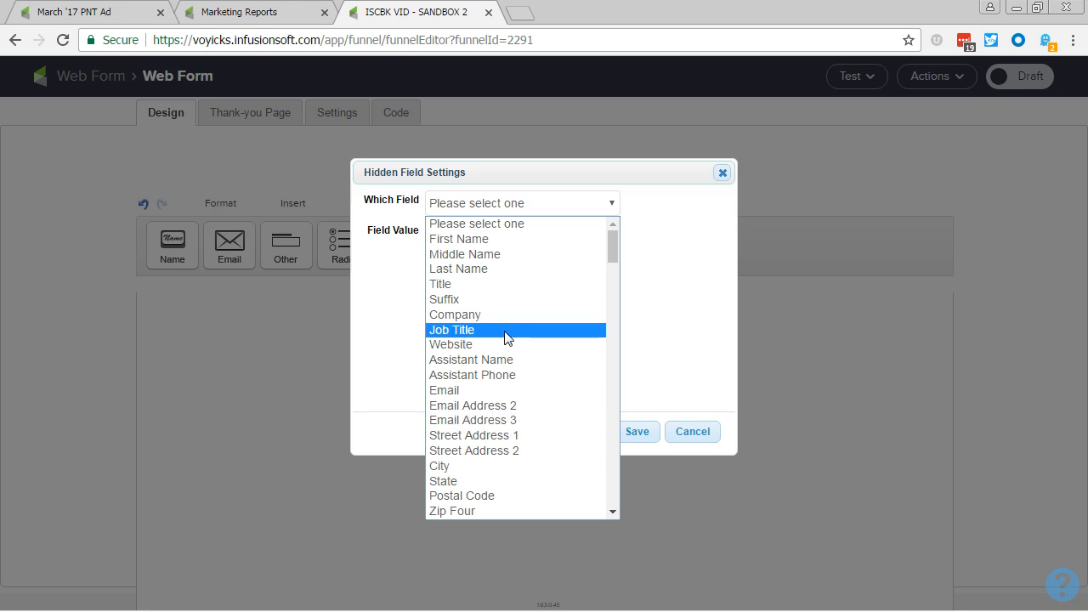
pyautogui.press('l')
pyautogui.press('Return')
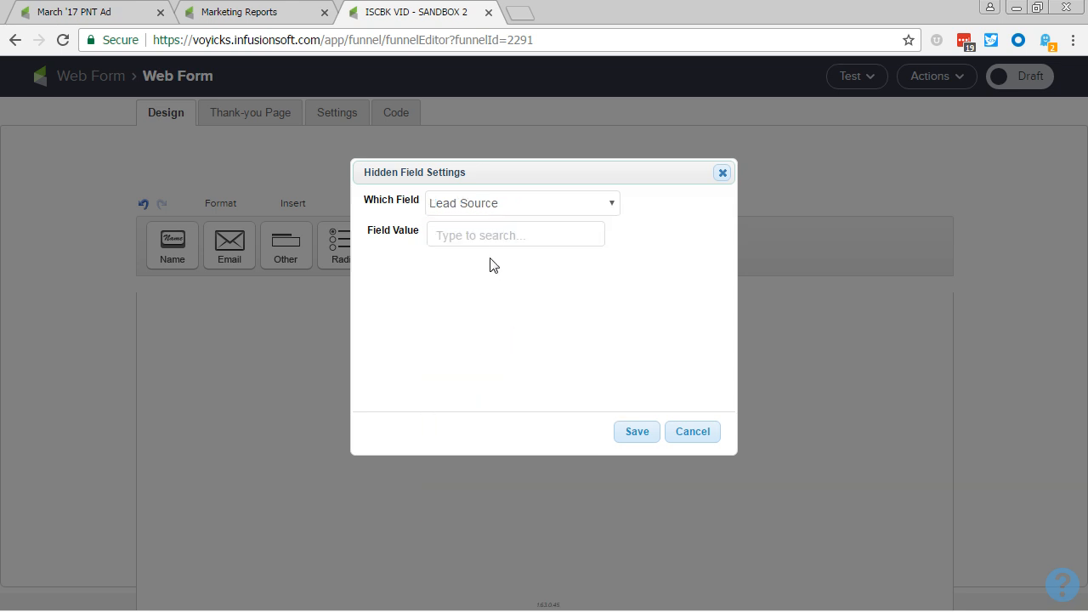
pyautogui.write('ICON')
pyautogui.click(488, 278)
pyautogui.click(635, 432)
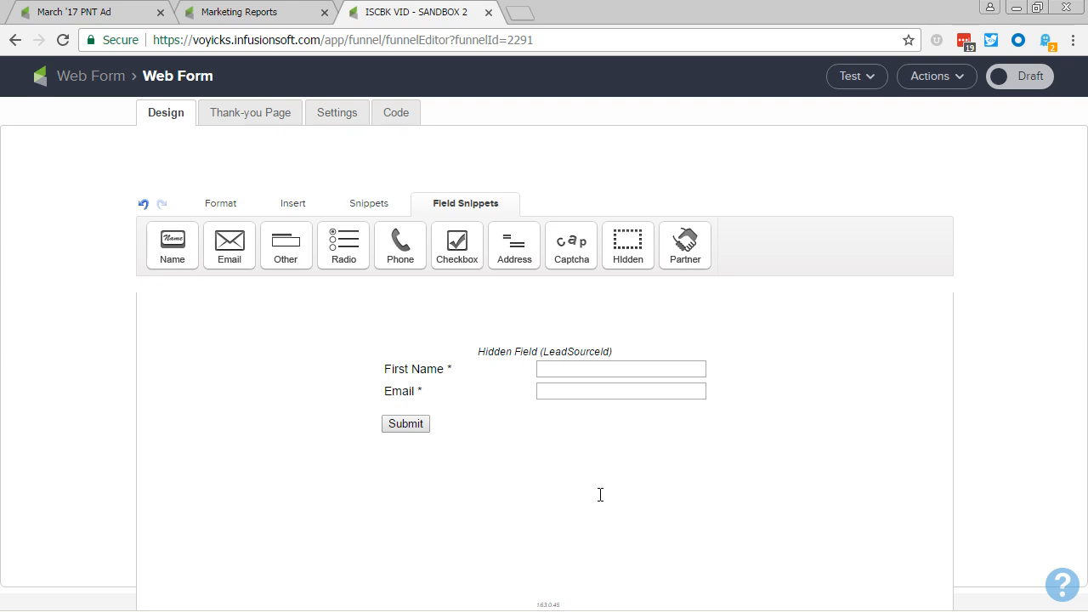
# Clear the field value of the hidden Lead Source field and save its settings.
pyautogui.click(564, 350)
pyautogui.doubleClick(564, 350)
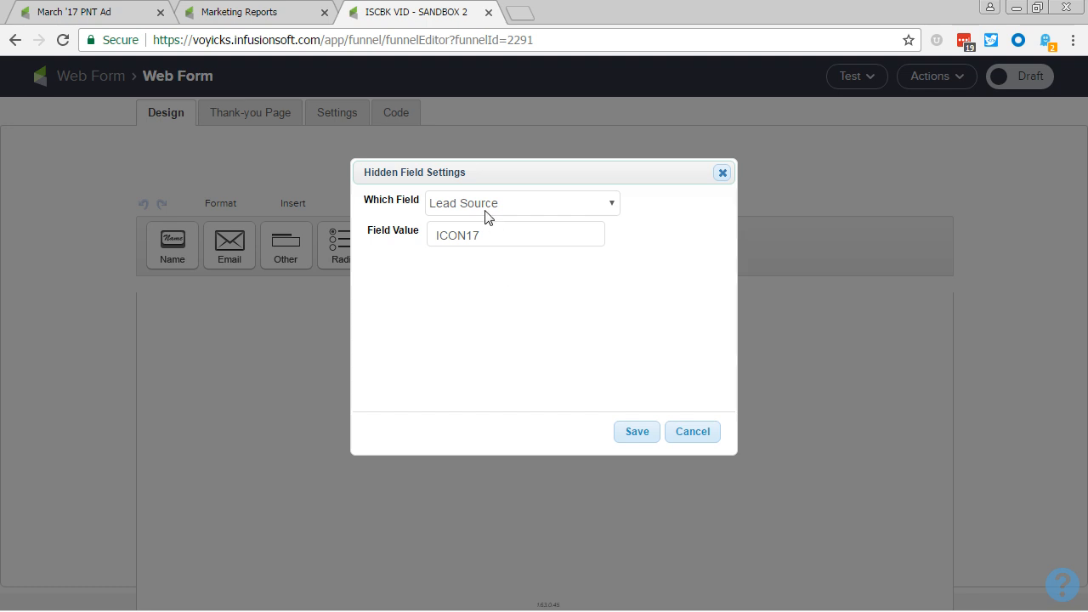
pyautogui.moveTo(489, 235); pyautogui.dragTo(423, 236)
pyautogui.press('BackSpace')
pyautogui.click(619, 440)
# Open the web form's hosted URL in a new tab and switch the form out of draft.
pyautogui.click(394, 112)
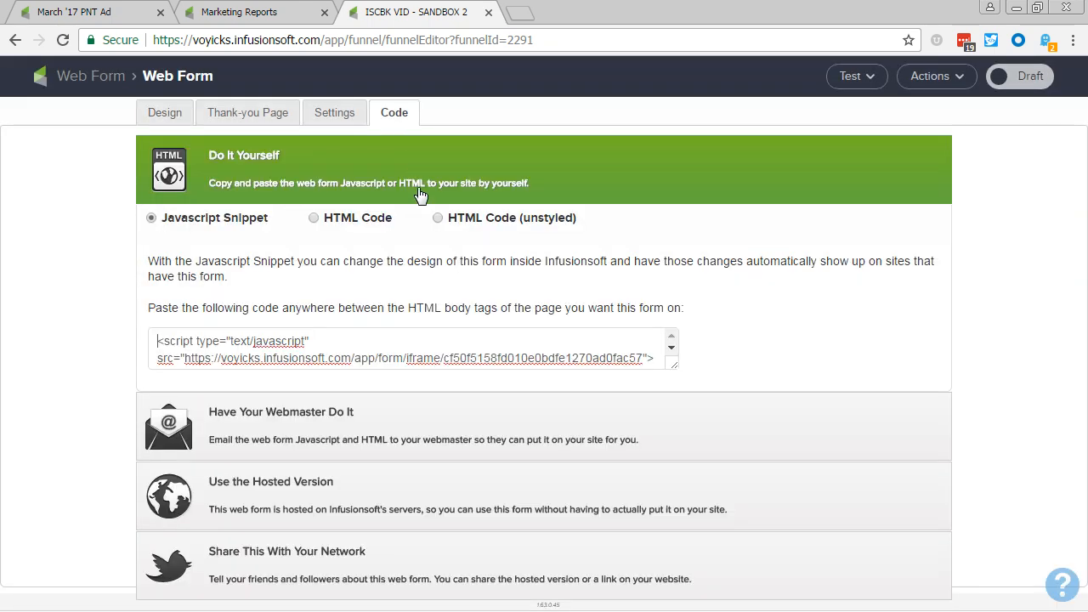
pyautogui.click(288, 493)
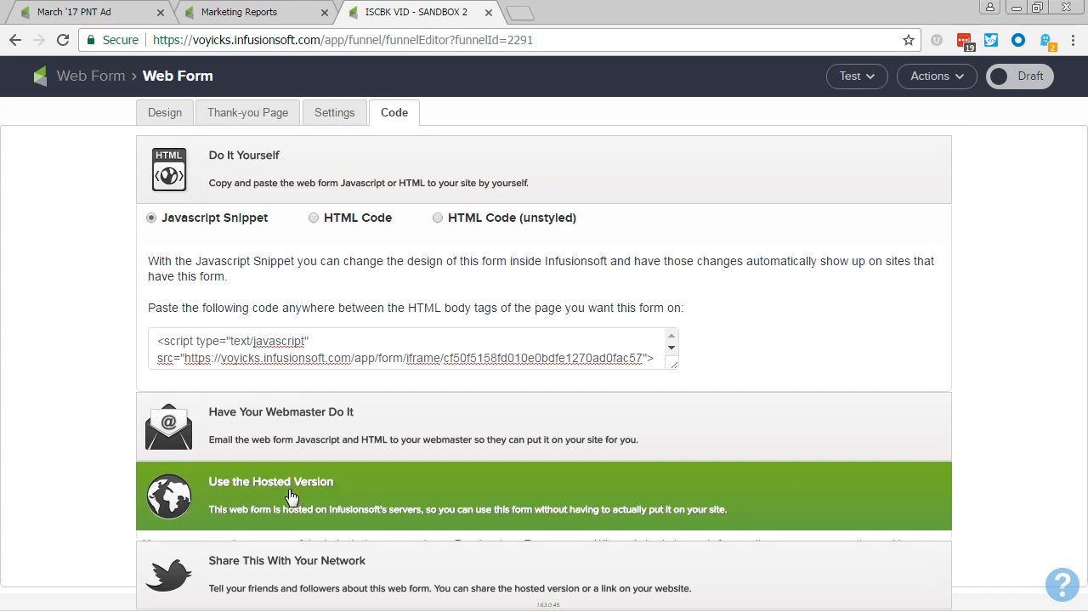
pyautogui.keyDown('ctrl'); pyautogui.click(396, 422); pyautogui.keyUp('ctrl')
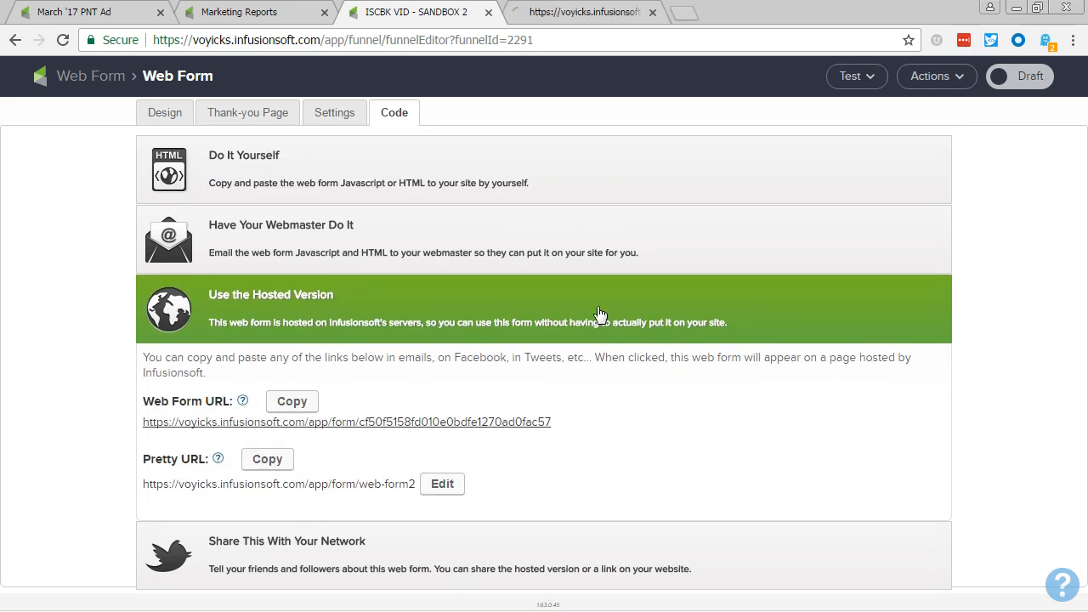
pyautogui.click(1010, 77)
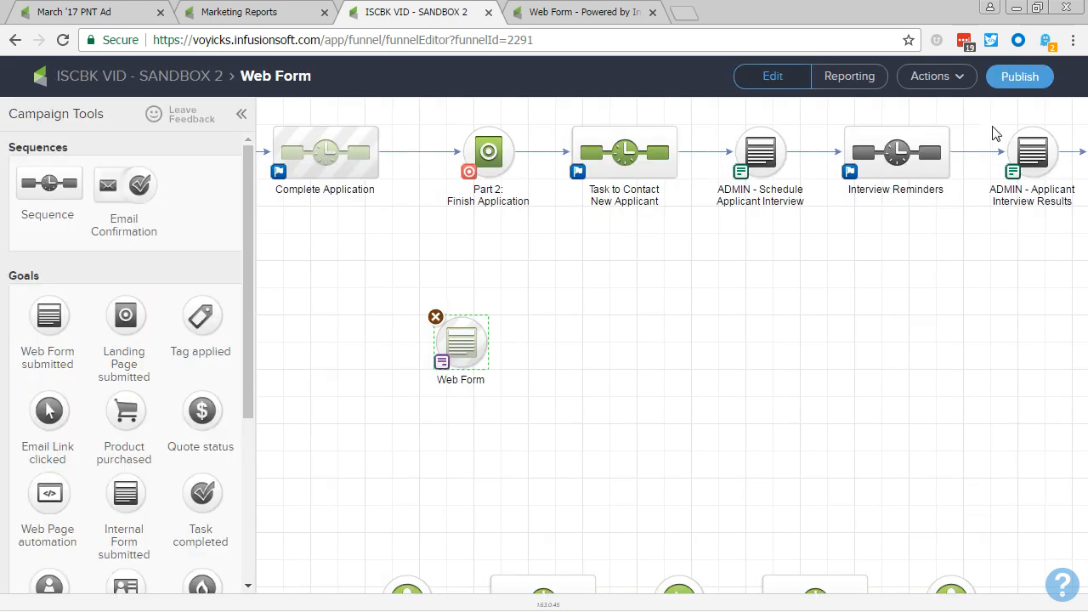
# Publish the ISCBK VID - SANDBOX 2 campaign without adding the contacts that meet its tag goals.
pyautogui.click(1018, 78)
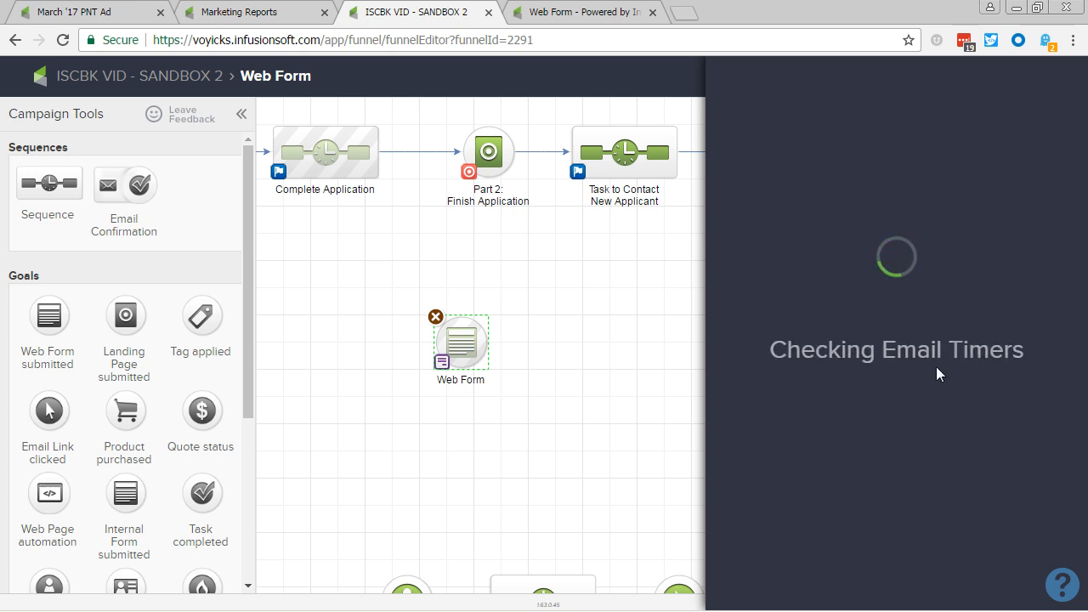
pyautogui.click(1030, 446)
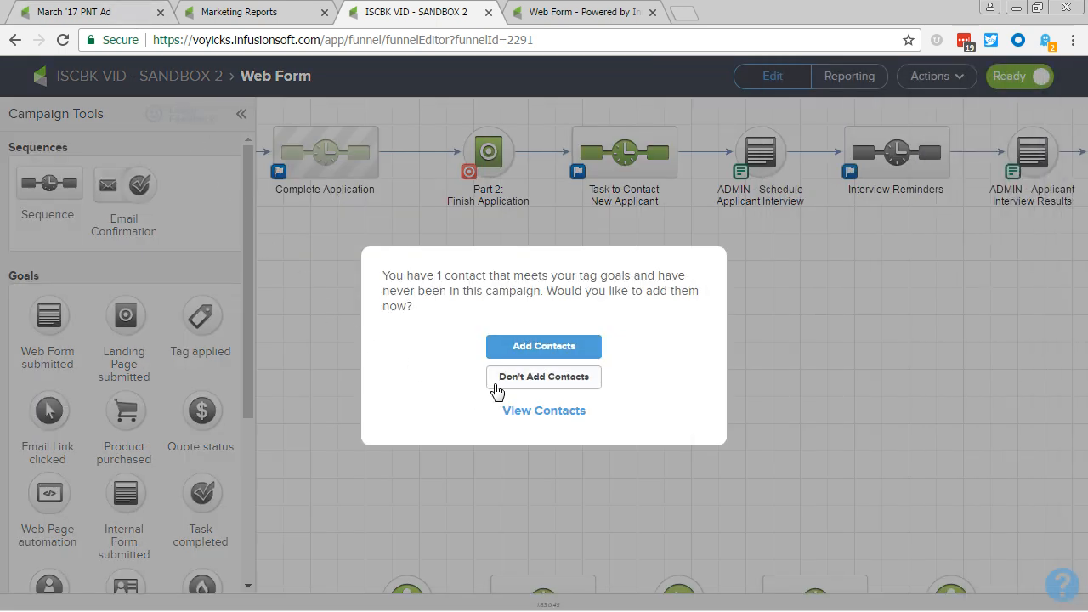
pyautogui.click(493, 383)
# Look up the March '17 PNT Ad lead source's ID in its page URL.
pyautogui.click(56, 14)
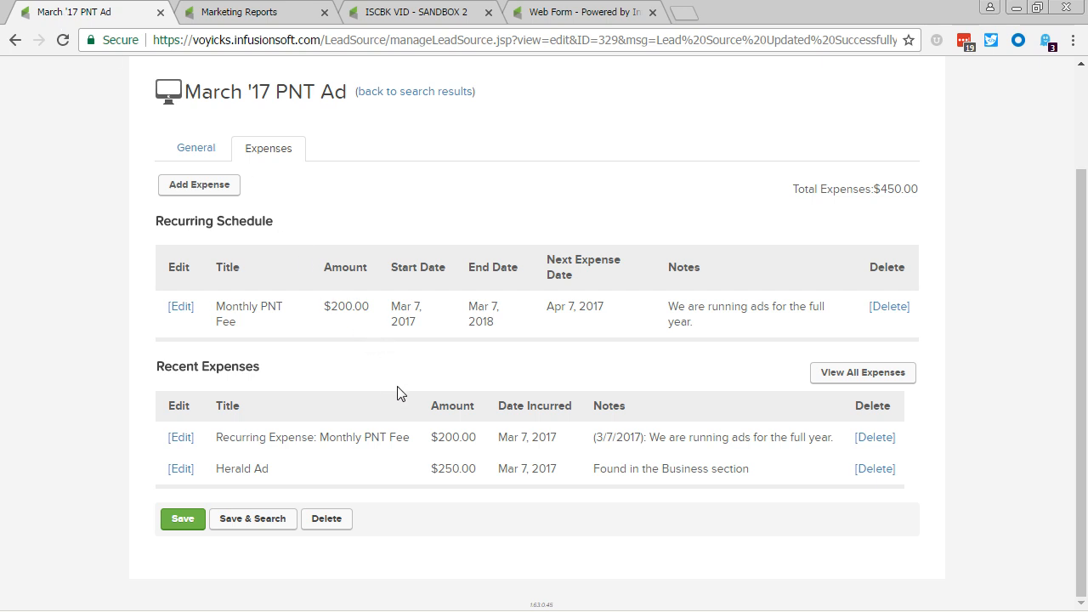
pyautogui.scroll(2, 397, 393)
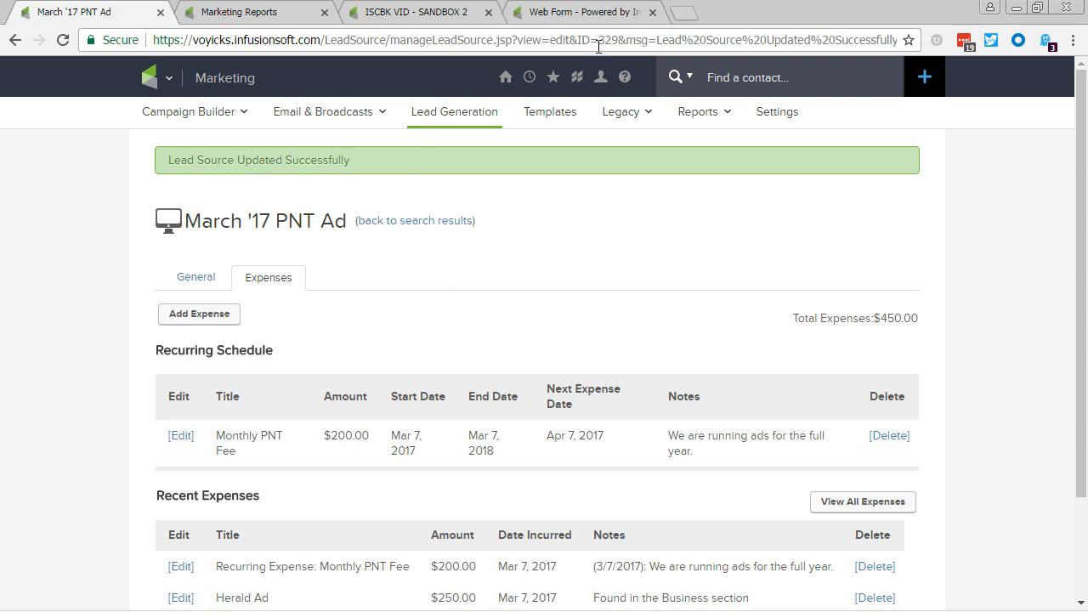
pyautogui.moveTo(598, 40); pyautogui.dragTo(621, 49)
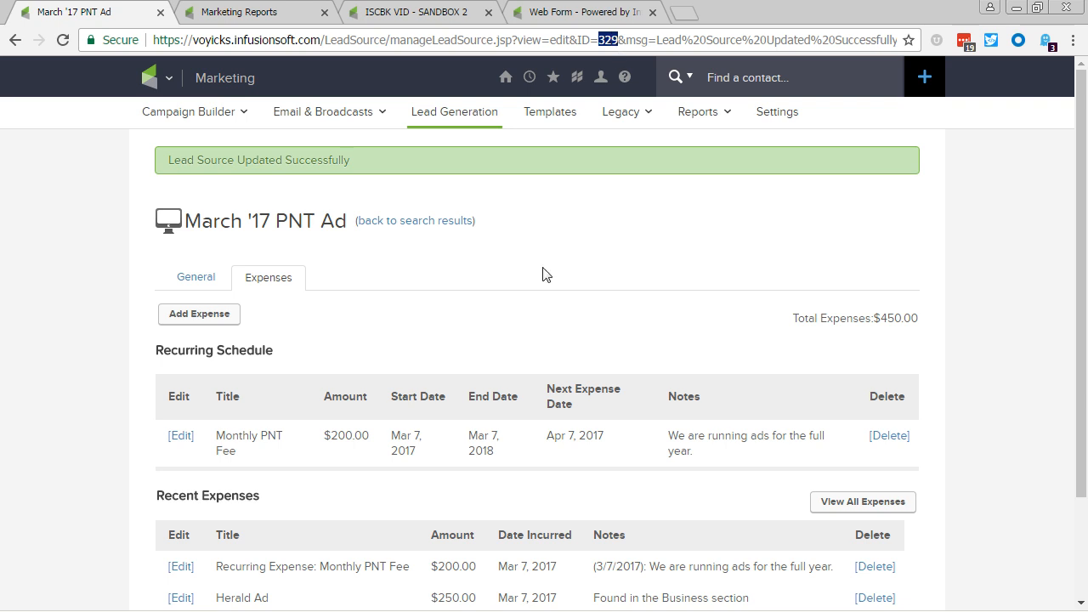
pyautogui.click(510, 308)
# Reload the hosted web form, search its page source for "lead" and copy the hidden field's name, inf_field_LeadSourceId.
pyautogui.click(557, 12)
pyautogui.press('F5')
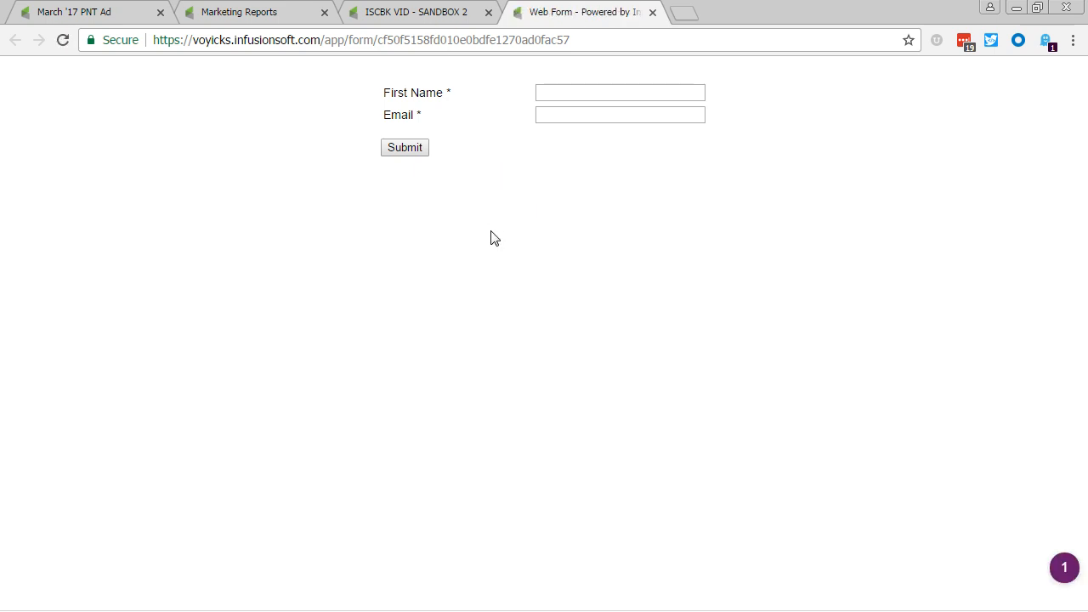
pyautogui.hotkey('ctrl', 'u')
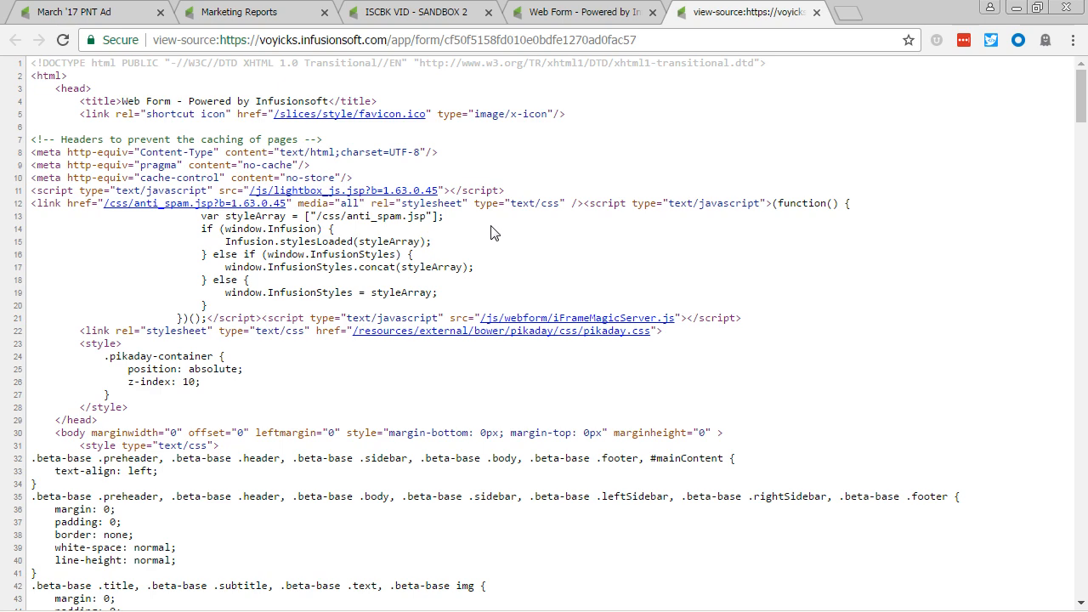
pyautogui.hotkey('ctrl', 'f')
pyautogui.write('lead')
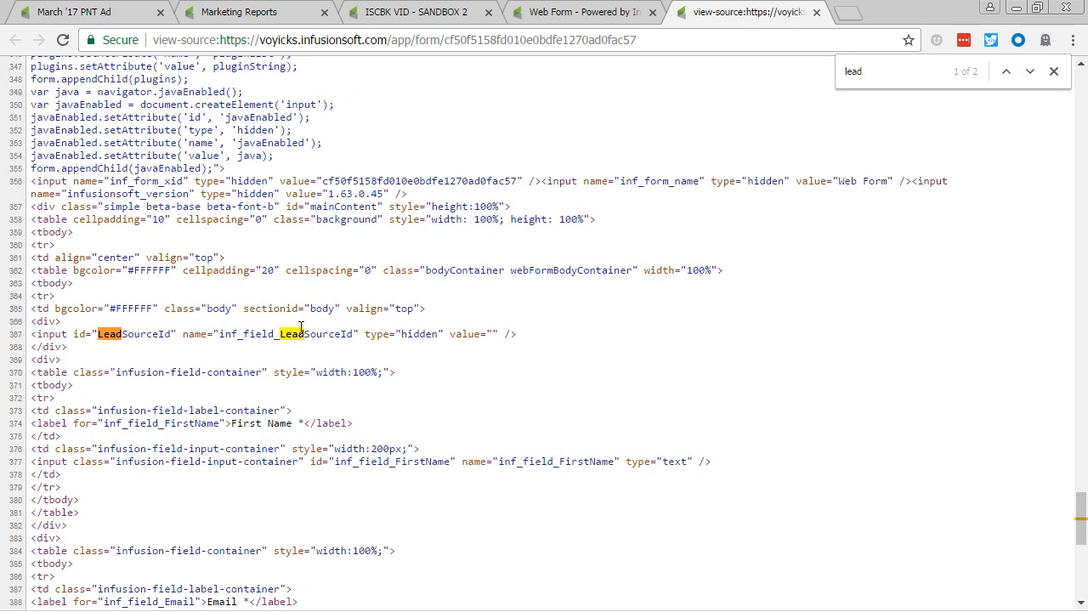
pyautogui.moveTo(219, 336); pyautogui.dragTo(353, 334)
pyautogui.hotkey('ctrl', 'c')
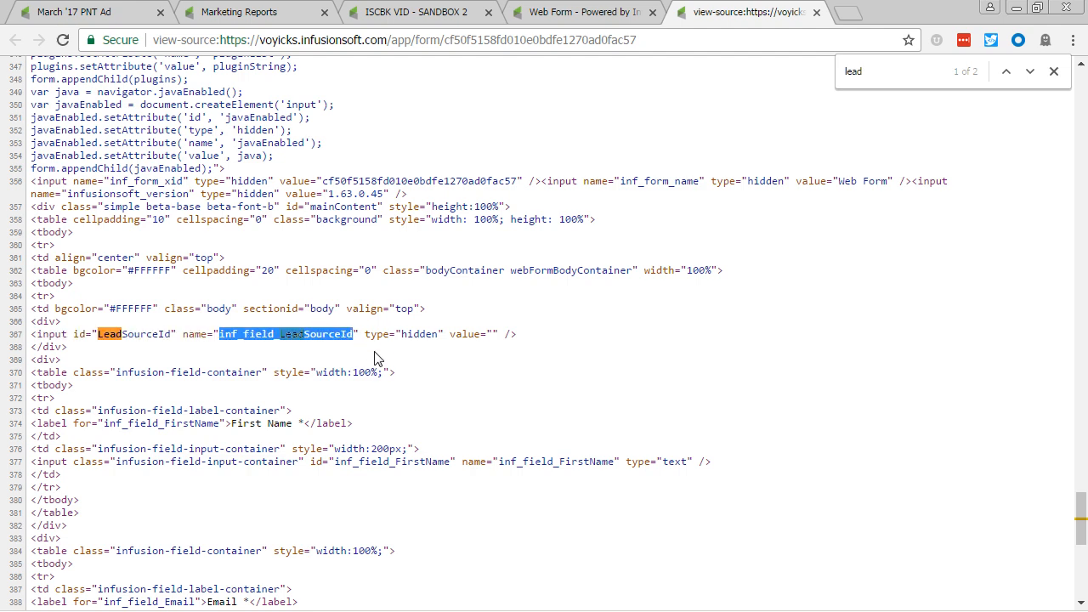
# Append ?inf_field_LeadSourceId=392 to the hosted web form's URL and load the page.
pyautogui.click(587, 12)
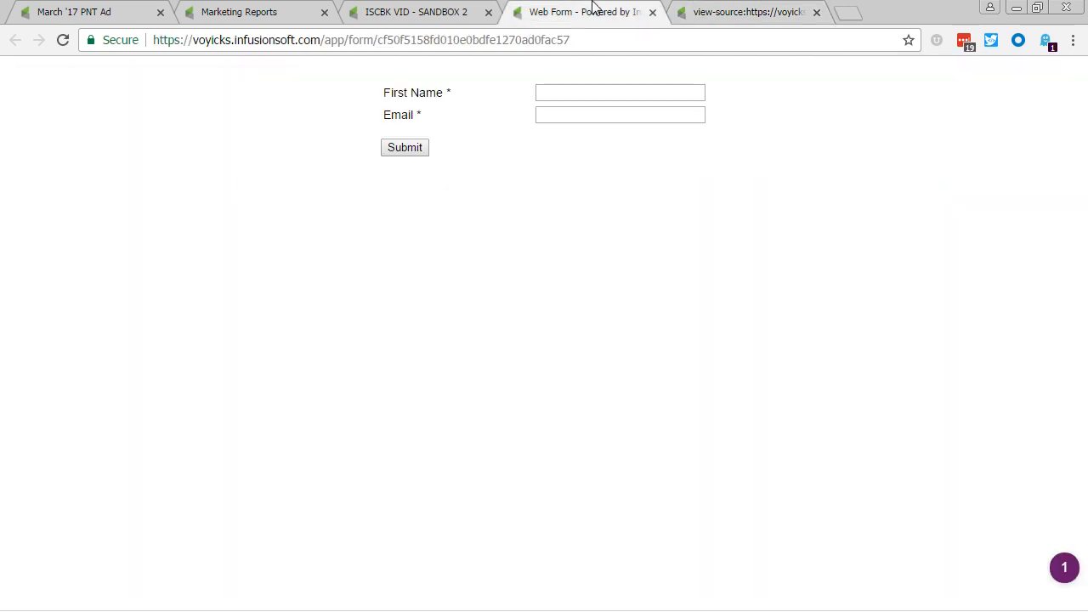
pyautogui.click(634, 40)
pyautogui.click(638, 38)
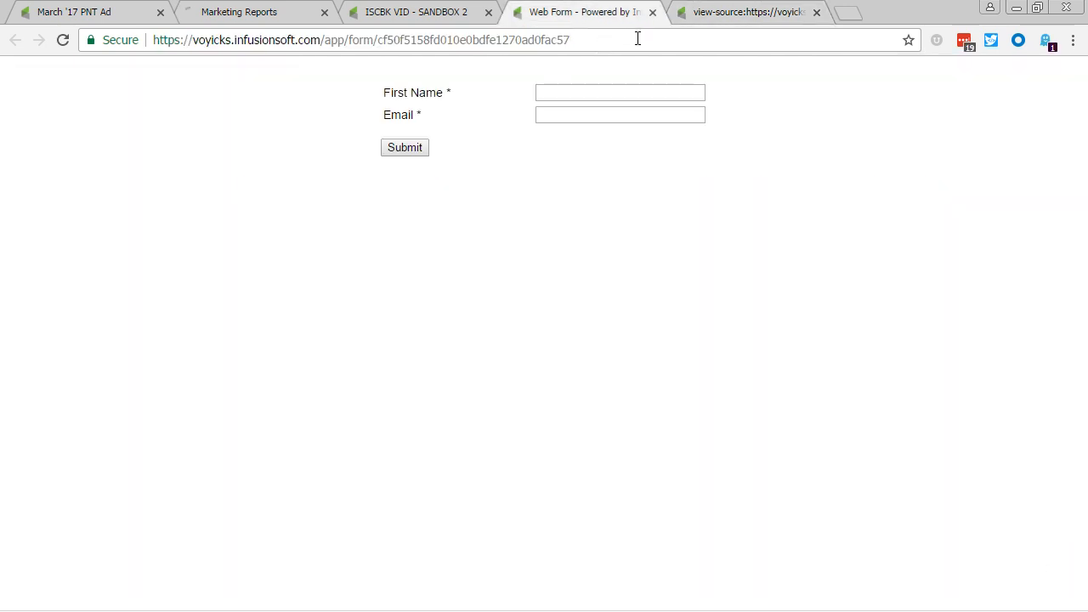
pyautogui.write('?')
pyautogui.hotkey('ctrl', 'v')
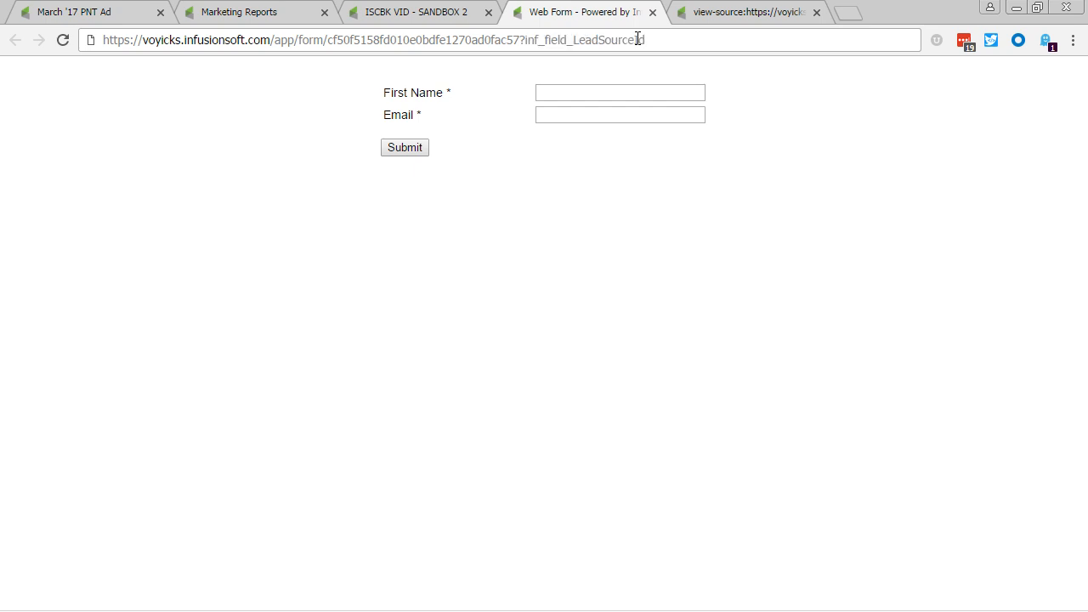
pyautogui.write('=392')
pyautogui.moveTo(677, 41); pyautogui.dragTo(655, 41)
pyautogui.click(683, 40)
pyautogui.press('Return')
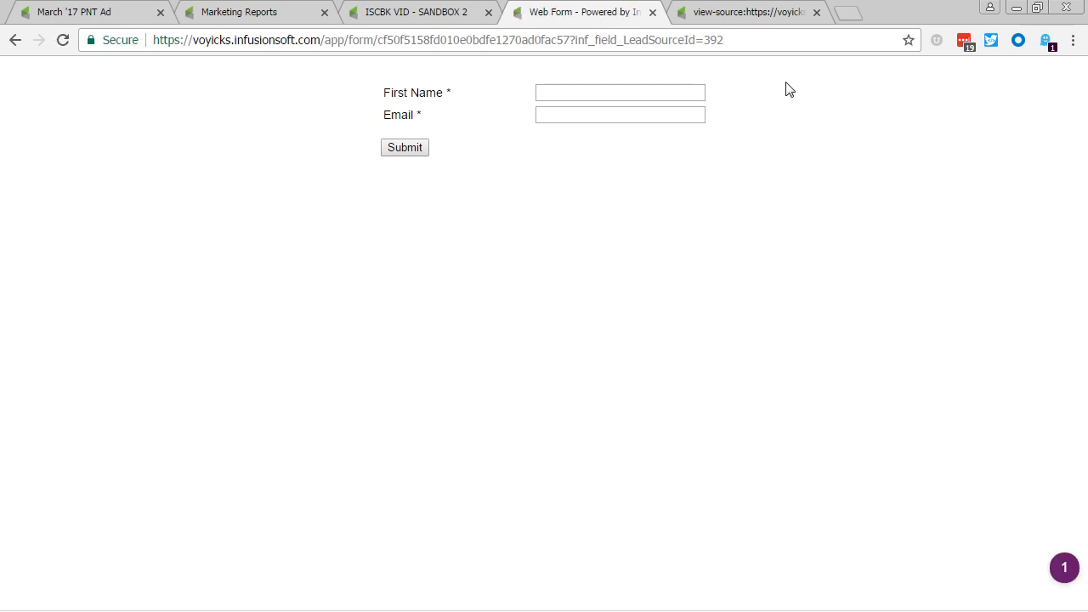
# Replace the old source view with the reloaded form's source, search it for "lead" and check the hidden LeadSourceId value.
pyautogui.click(816, 11)
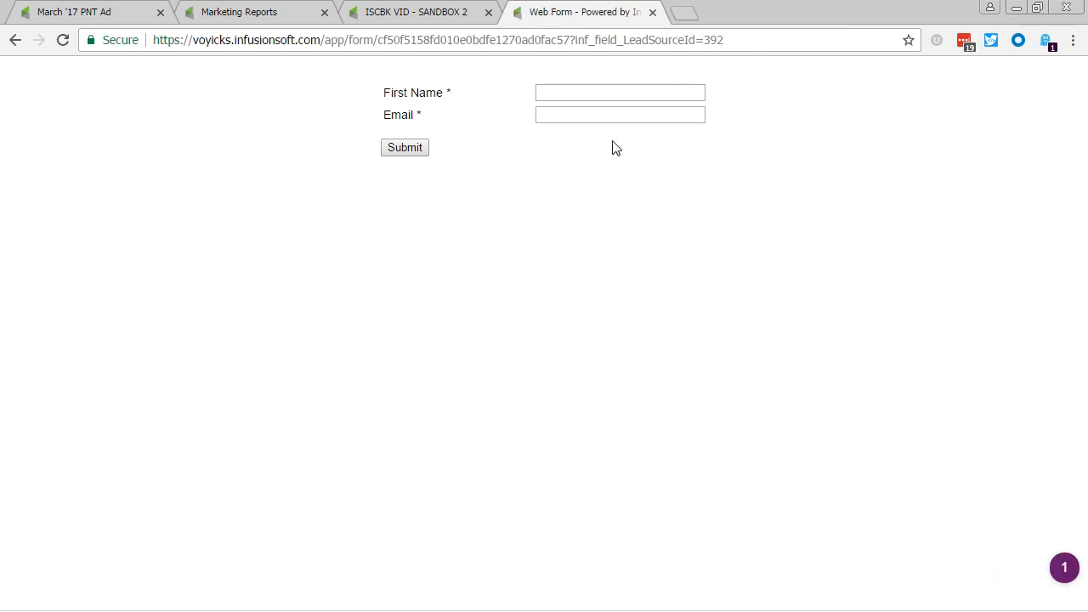
pyautogui.hotkey('ctrl', 'u')
pyautogui.hotkey('ctrl', 'f')
pyautogui.write('lead')
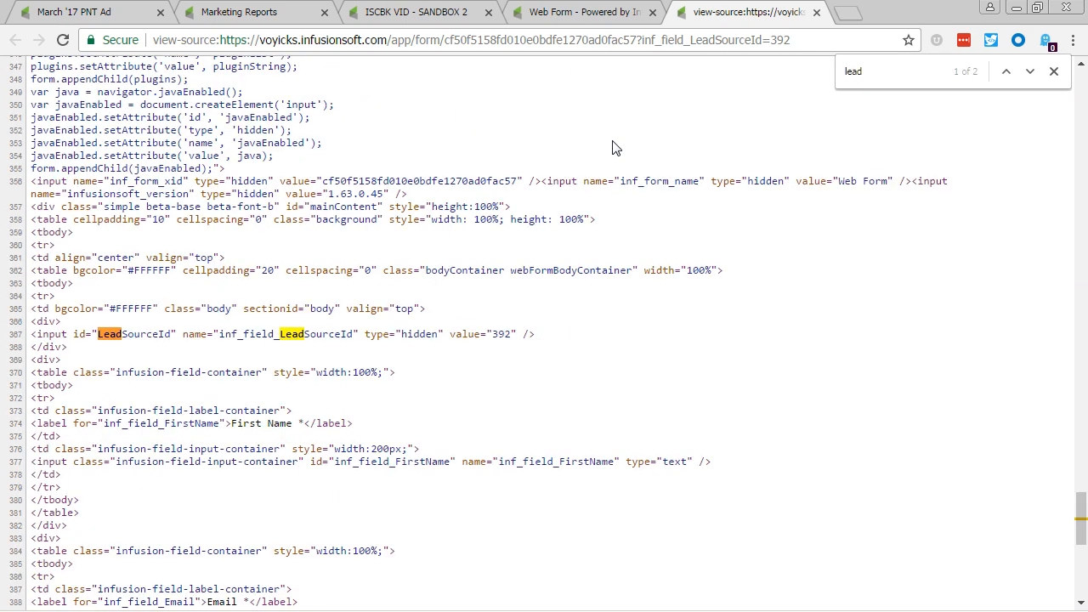
pyautogui.moveTo(464, 337); pyautogui.dragTo(553, 337)
pyautogui.click(554, 344)
pyautogui.click(816, 12)
# Change the inf_field_LeadSourceId parameter in the form's URL to 394 and load the page.
pyautogui.click(756, 40)
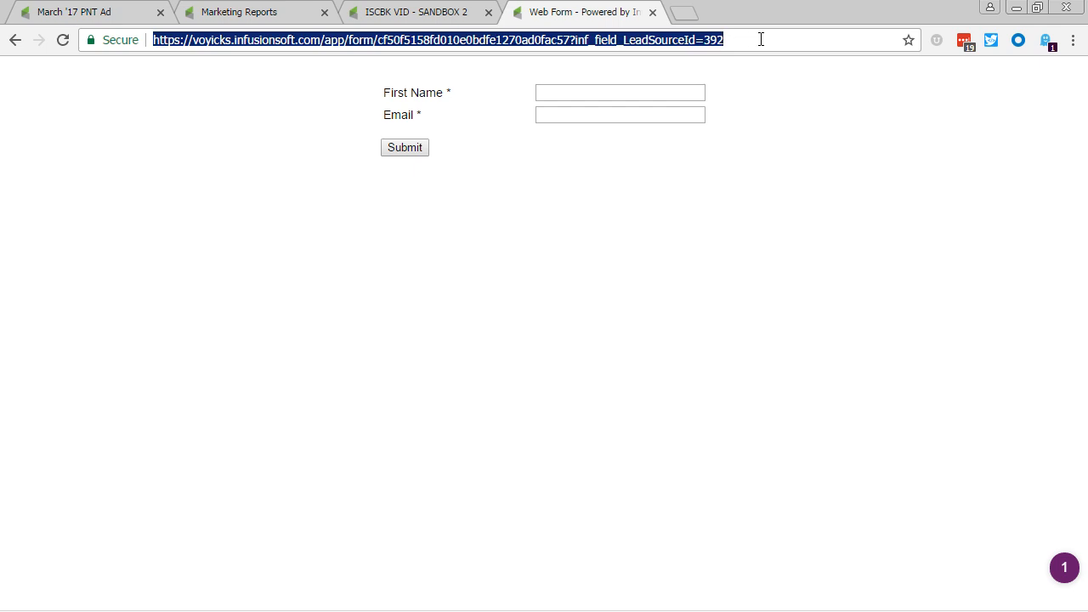
pyautogui.click(761, 39)
pyautogui.press('BackSpace')
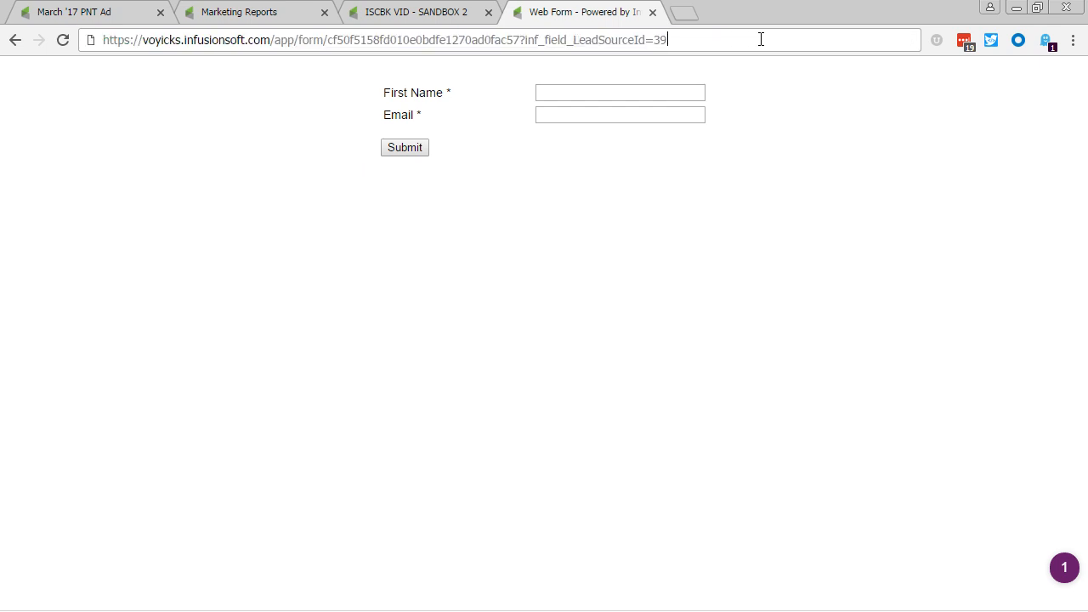
pyautogui.write('4')
pyautogui.press('Return')
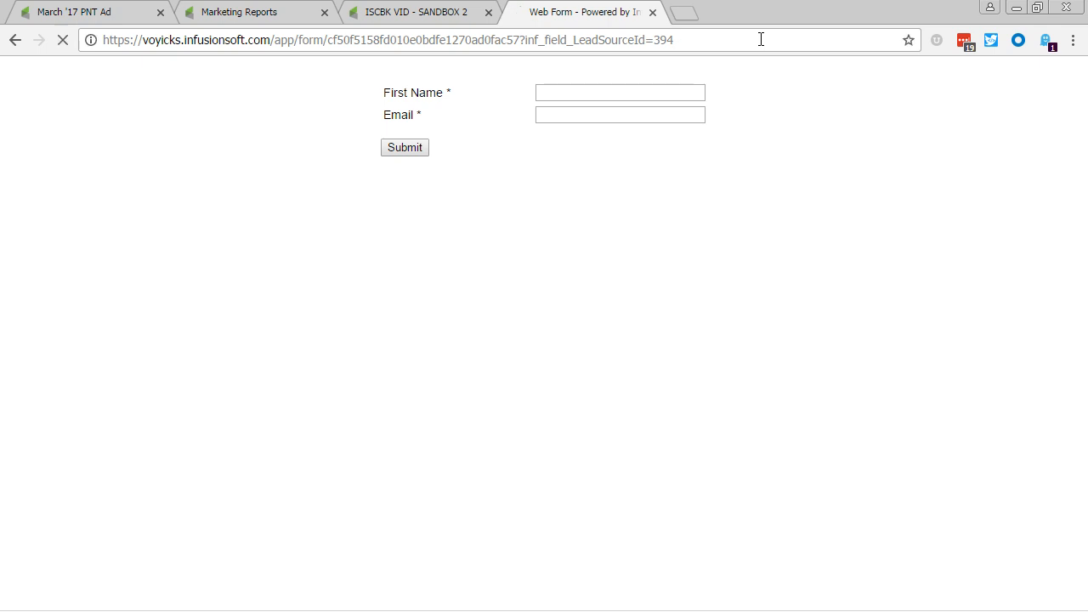